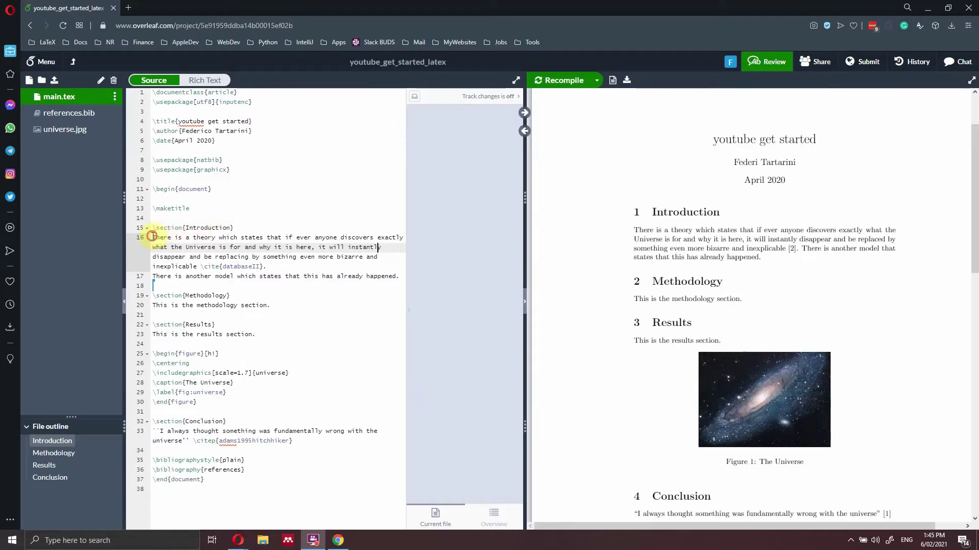
Select the introduction paragraph on lines 16–17, from "There is a theory" to "already happened."
drag(153, 237, 406, 280)
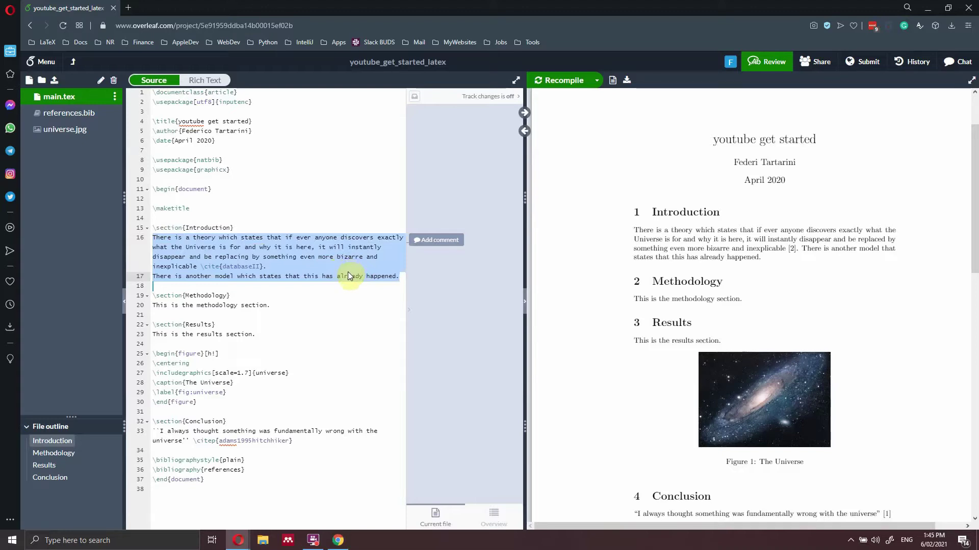
key(shift+Left)
Tick Active in the Overleaf textarea extension so the preview shows plain, checkable text
click(916, 25)
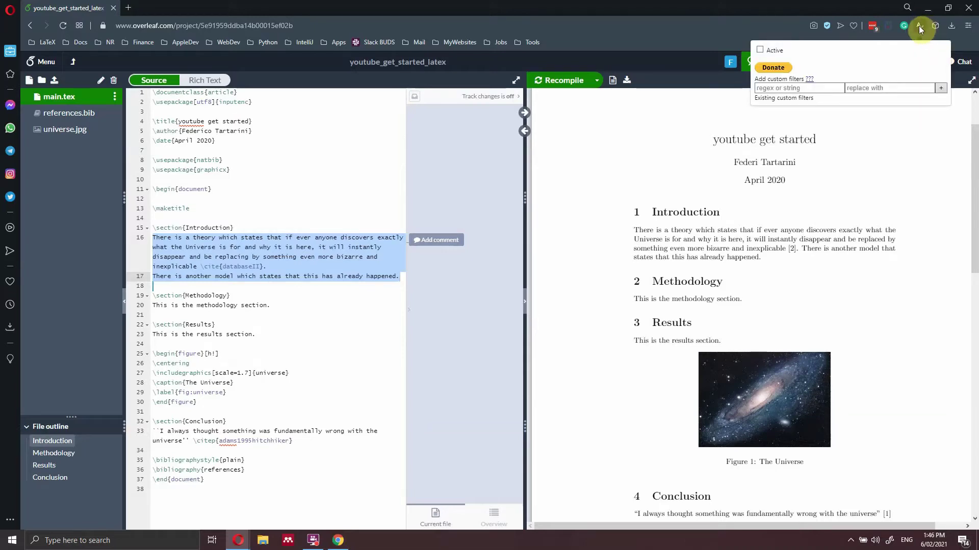
click(760, 50)
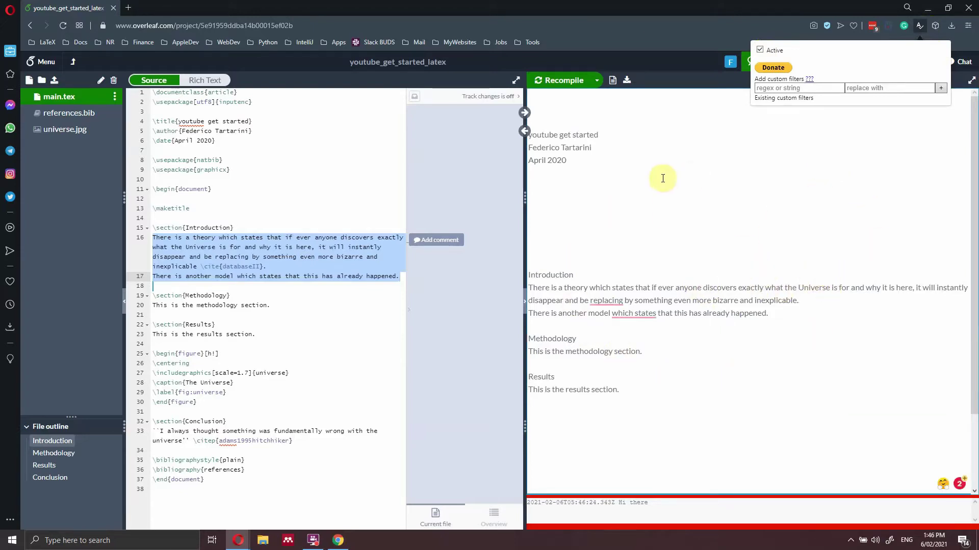
Accept Grammarly's fixes: change "replacing" to "replaced" and "which states" to "that states"
mouse_move(606, 301)
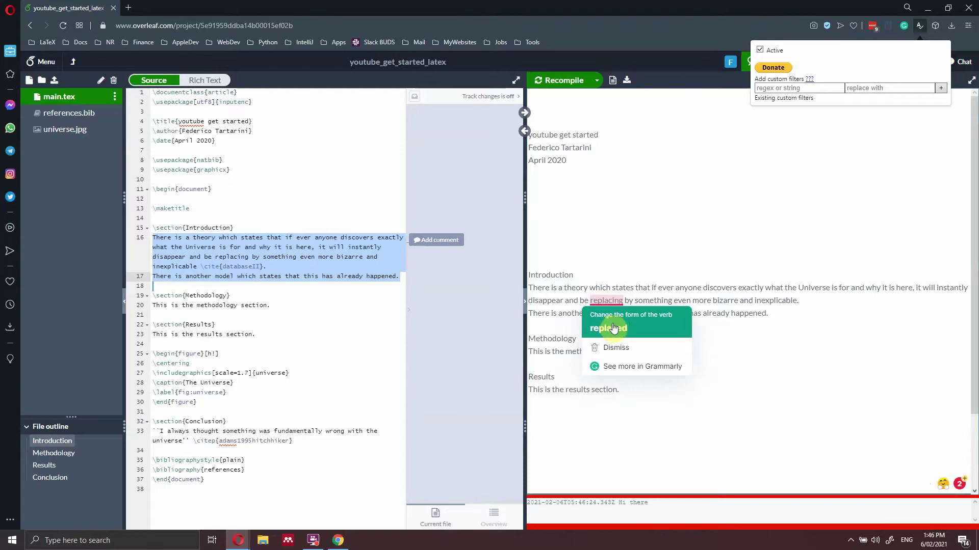
double_click(604, 301)
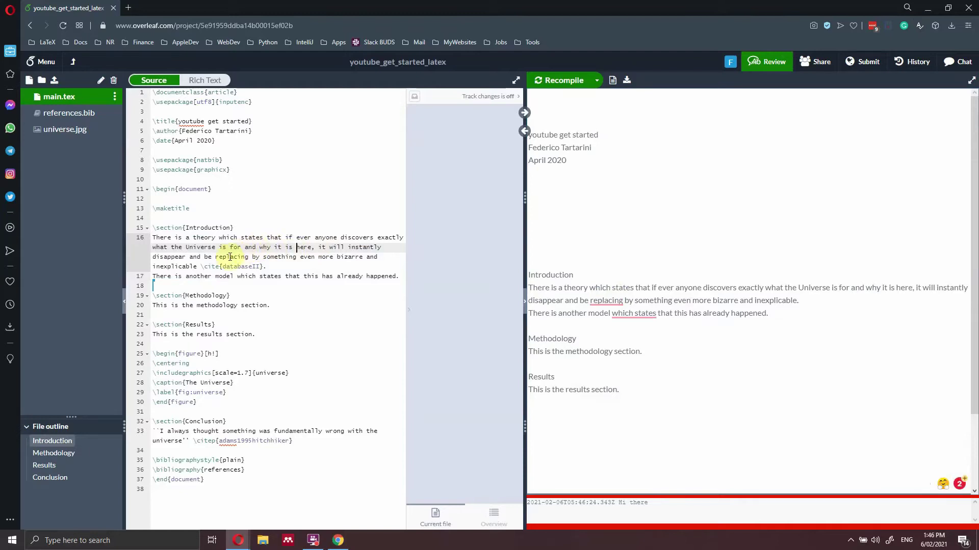
drag(215, 257, 246, 257)
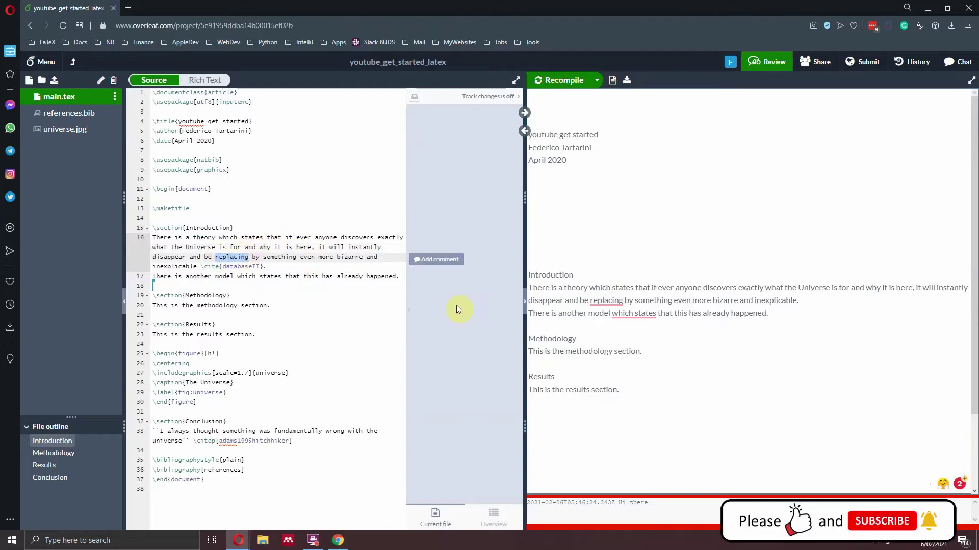
mouse_move(606, 301)
click(616, 328)
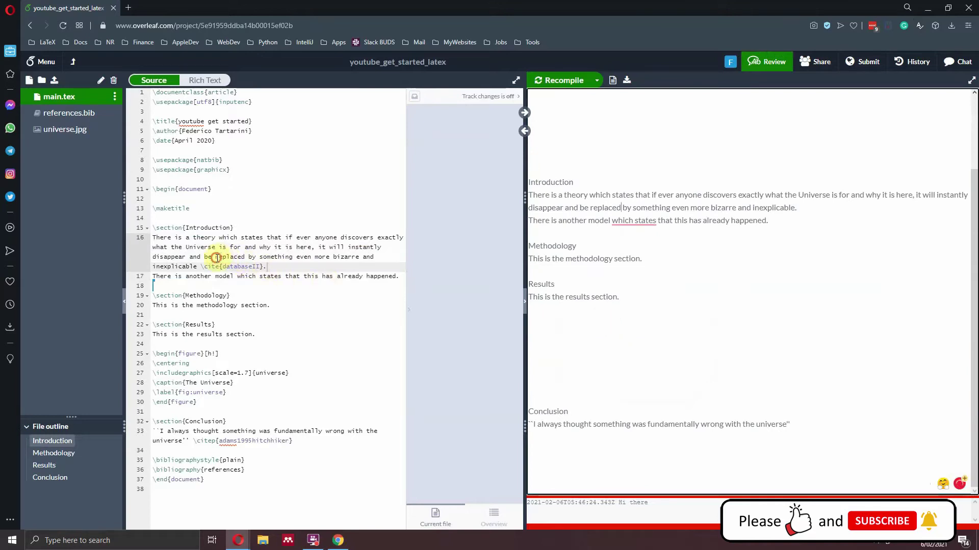
drag(216, 259, 245, 259)
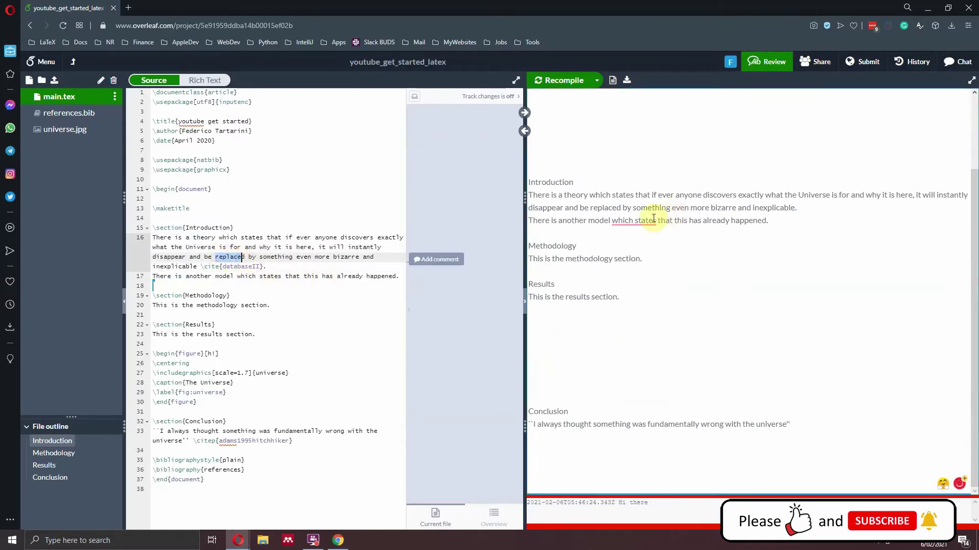
mouse_move(646, 221)
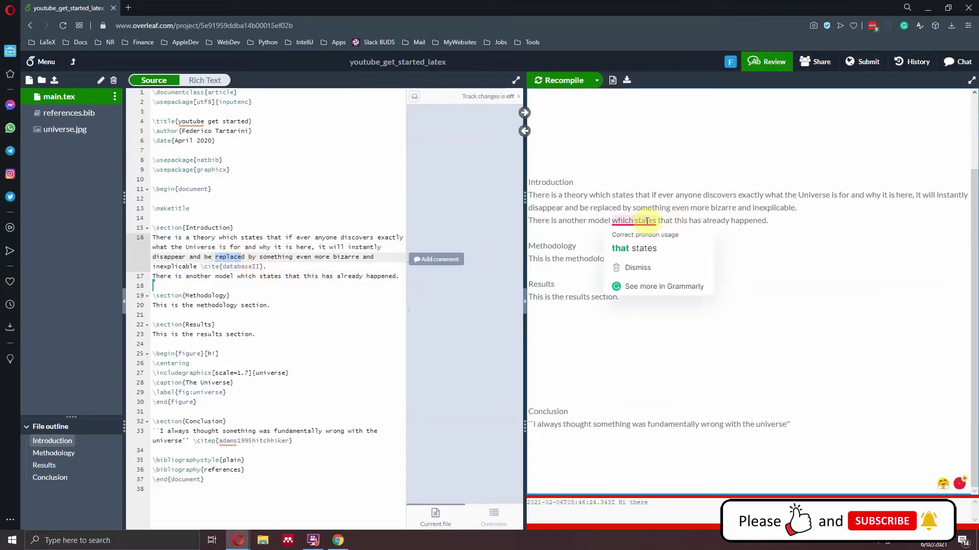
click(646, 248)
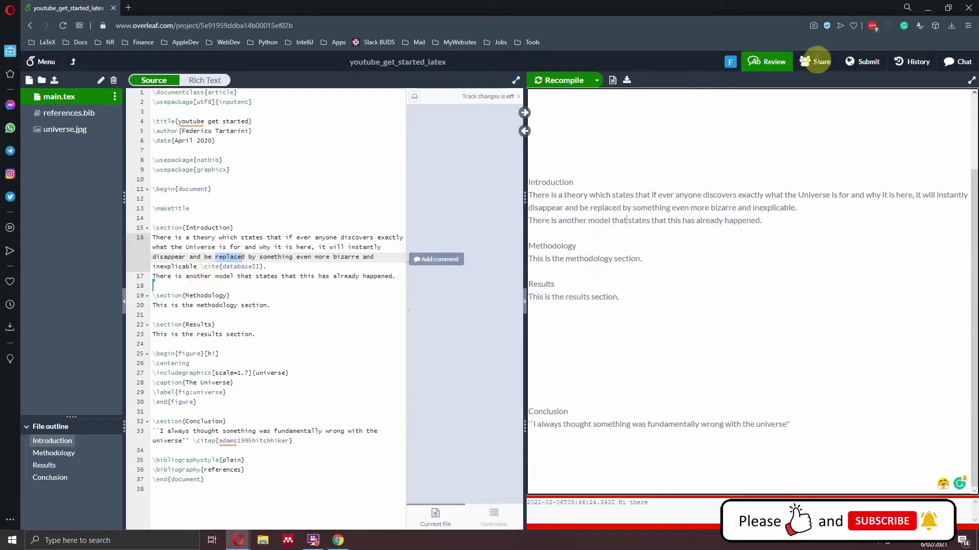
Untick Active in the extension and recompile so the PDF shows "another model that states"
click(915, 28)
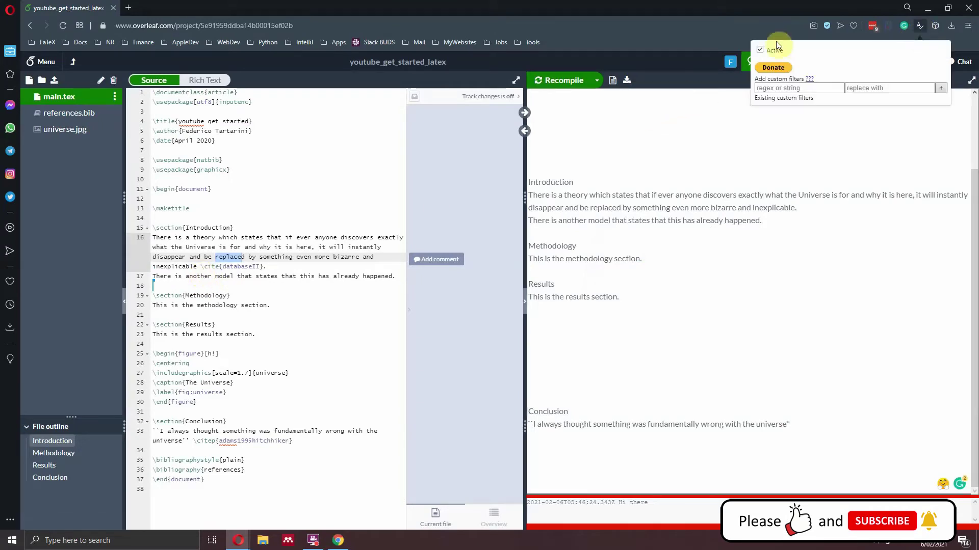
click(758, 49)
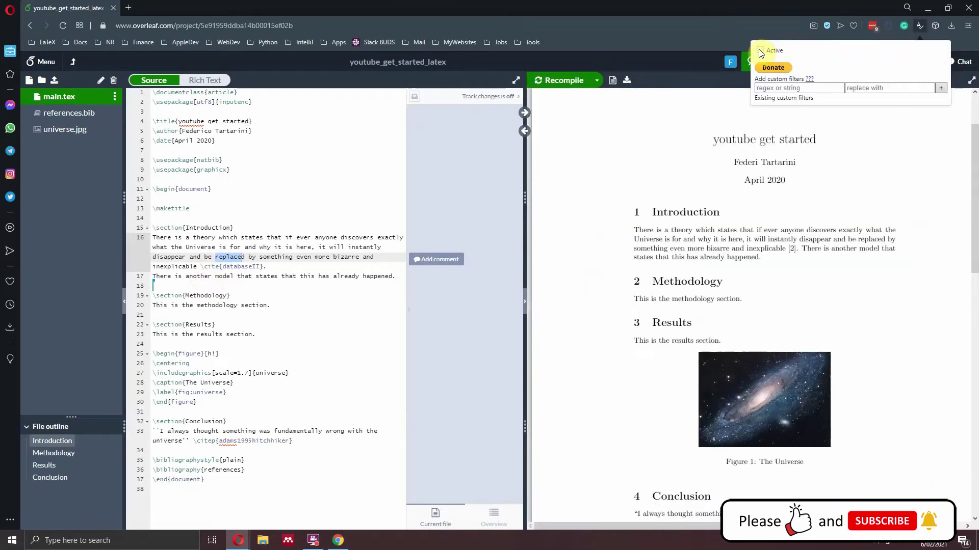
click(558, 80)
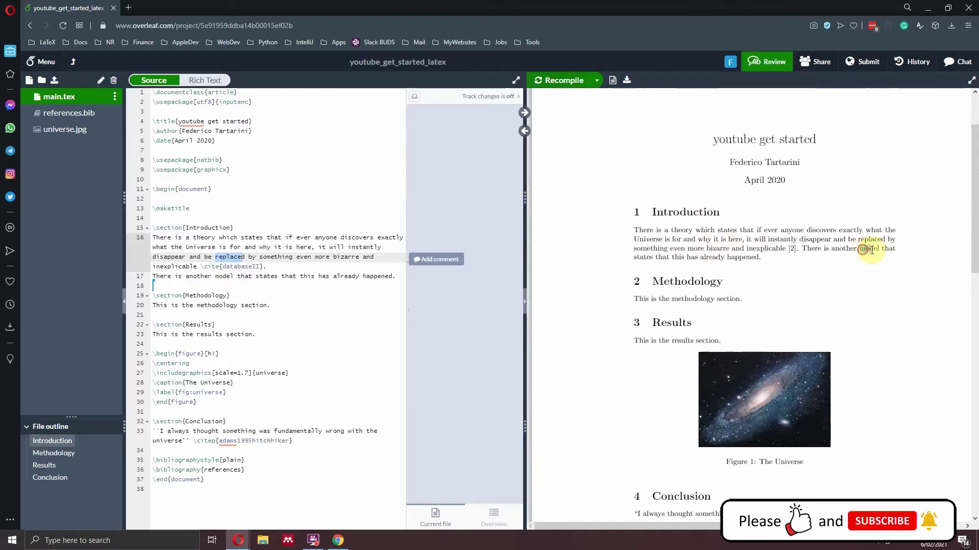
drag(859, 249, 652, 264)
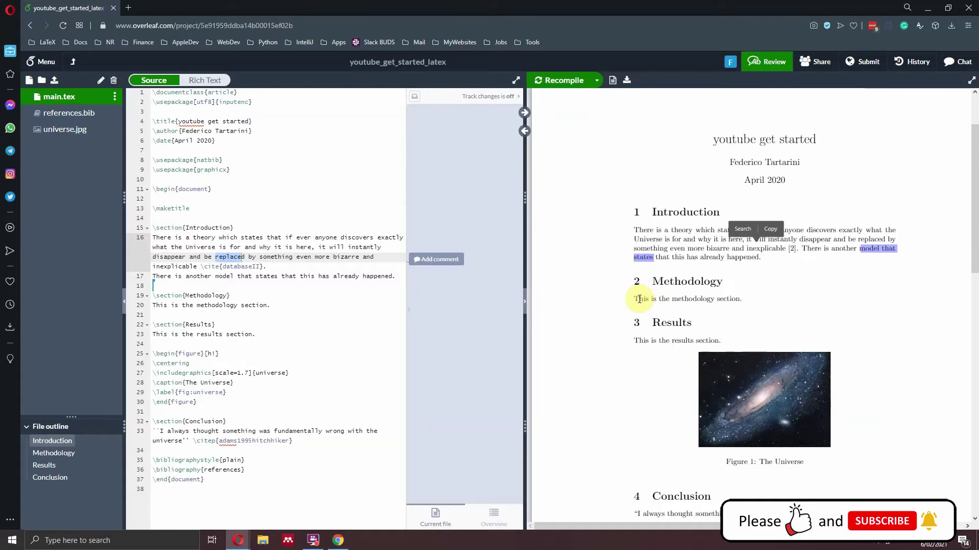
Minimize Opera, open Chrome's Extensions page, and go to the Overleaf textarea Web Store listing
click(925, 9)
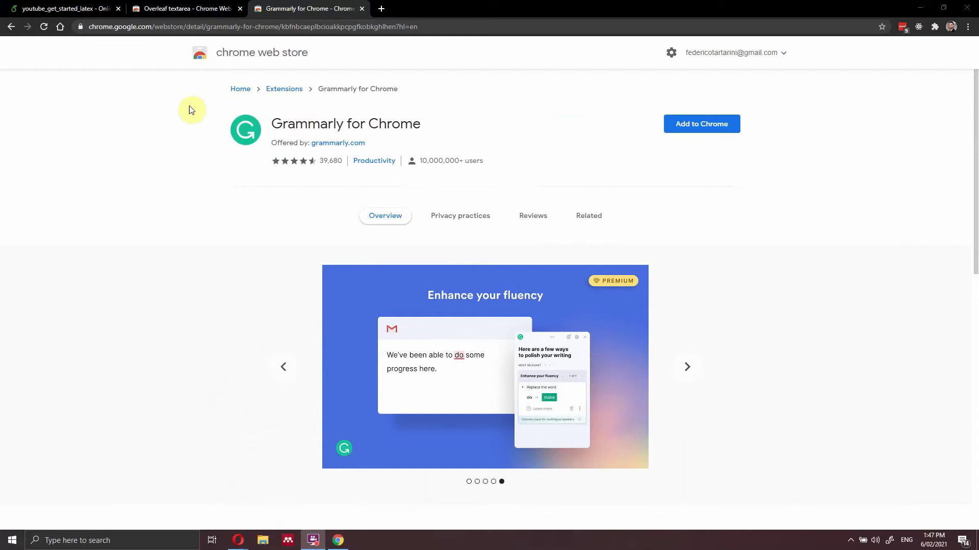
click(967, 27)
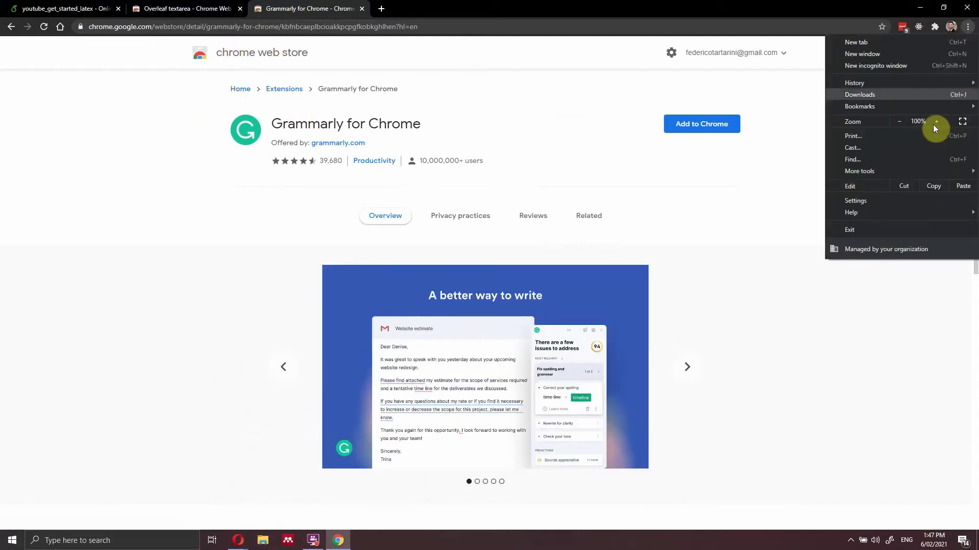
mouse_move(901, 168)
click(737, 212)
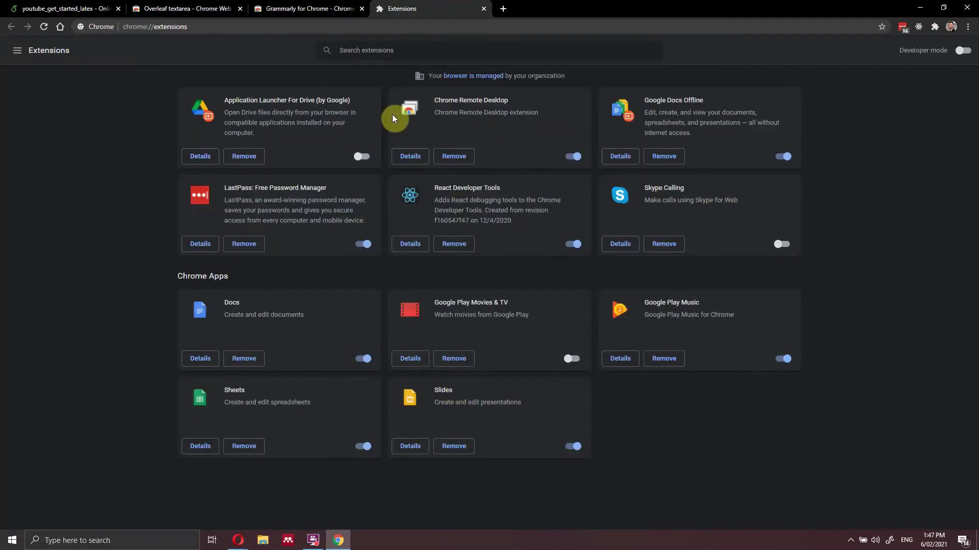
click(189, 11)
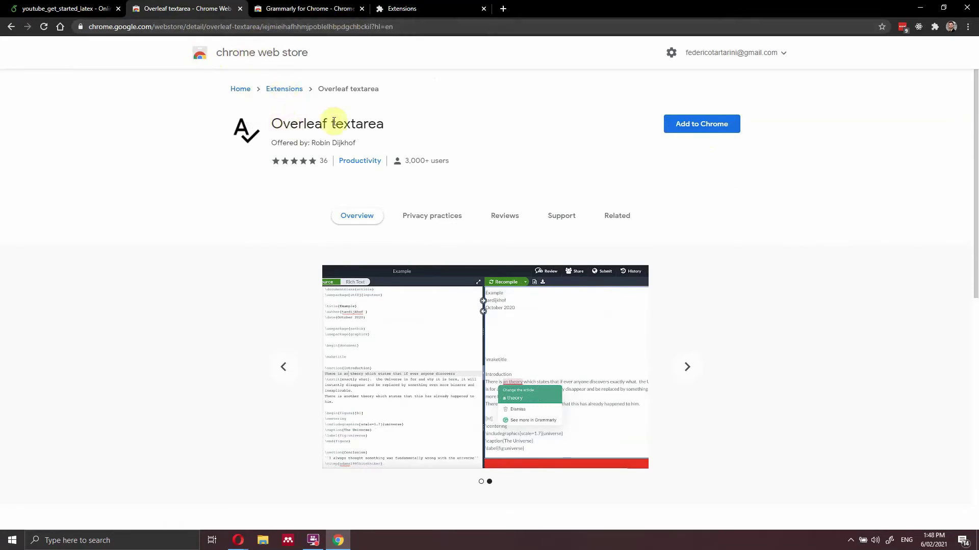
Add Overleaf textarea and Grammarly for Chrome to Chrome from their Web Store pages
click(699, 128)
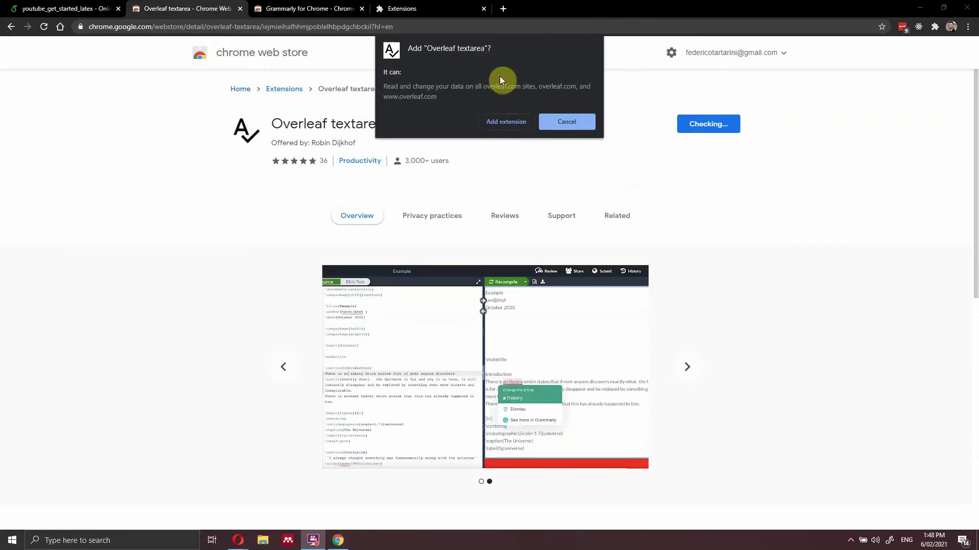
click(508, 123)
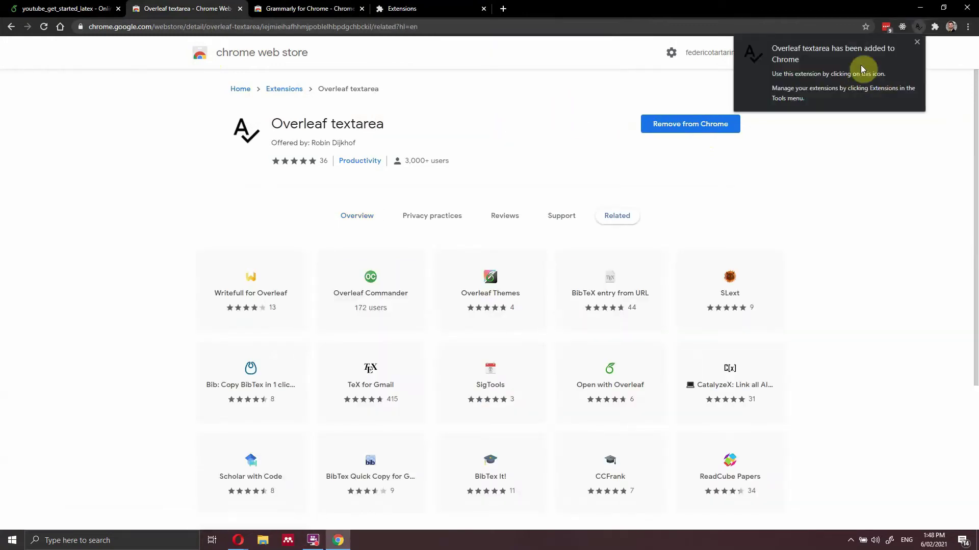
click(301, 9)
click(742, 125)
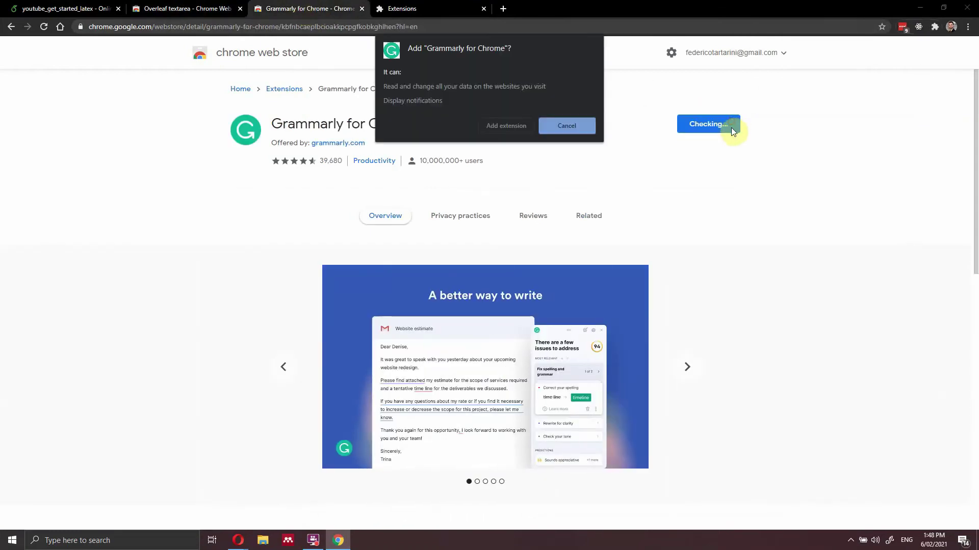
click(521, 127)
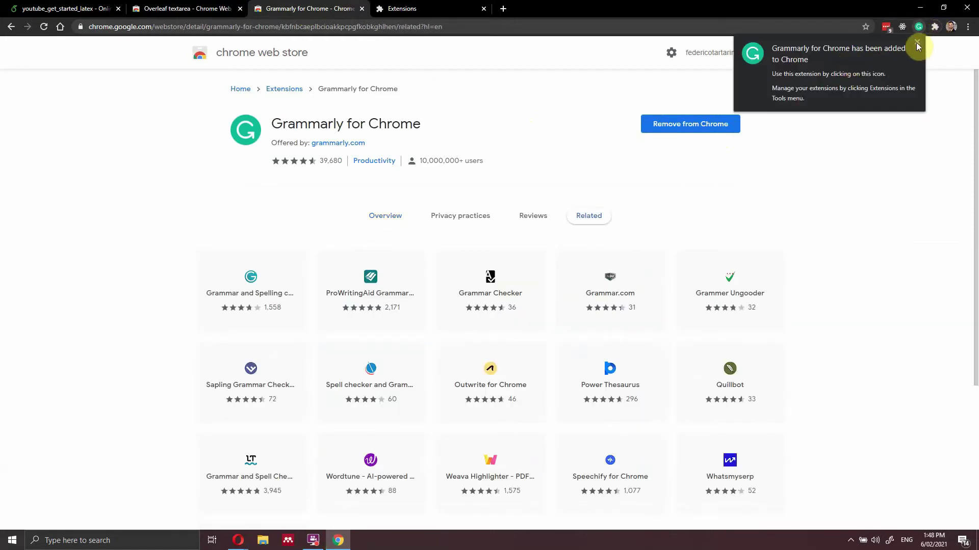
click(916, 42)
click(935, 26)
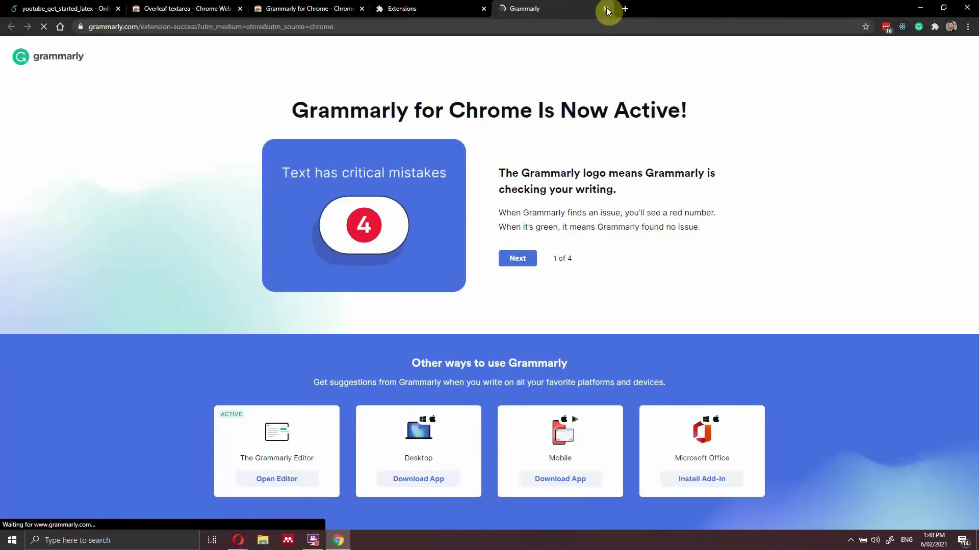
Close the Grammarly welcome tab, pin Overleaf textarea to the toolbar, and close Chrome
click(607, 9)
click(934, 28)
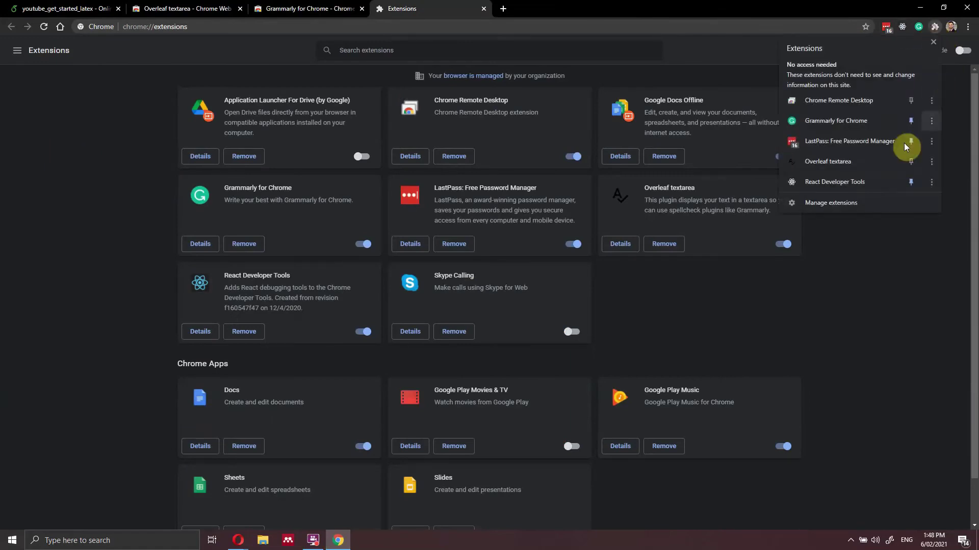
click(910, 162)
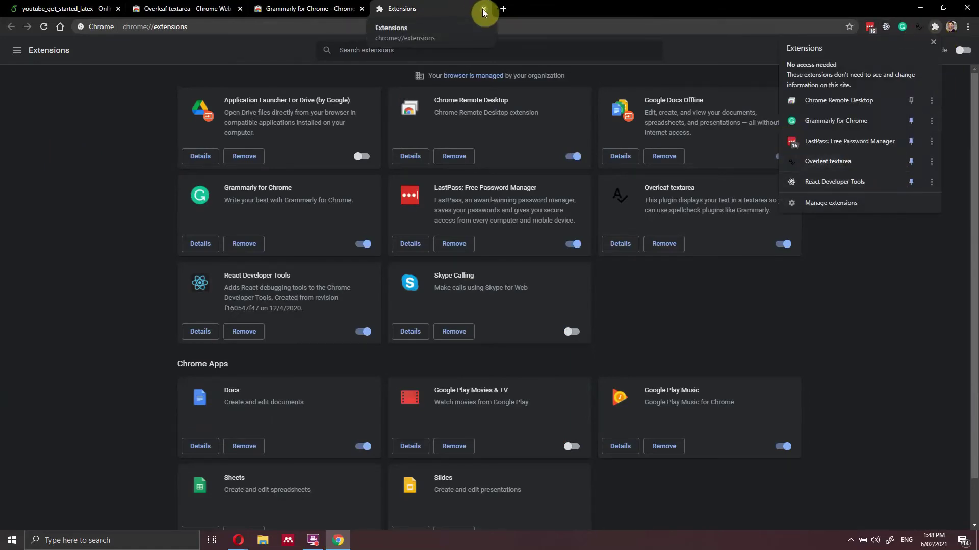
click(967, 8)
Close the browser and relaunch Google Chrome by searching 'chrome' in the Start menu
click(966, 7)
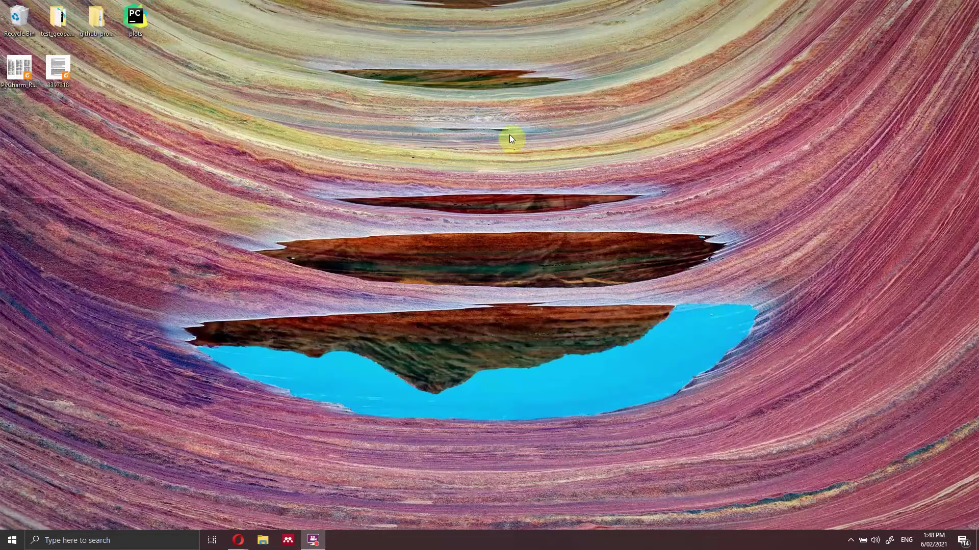
key(super)
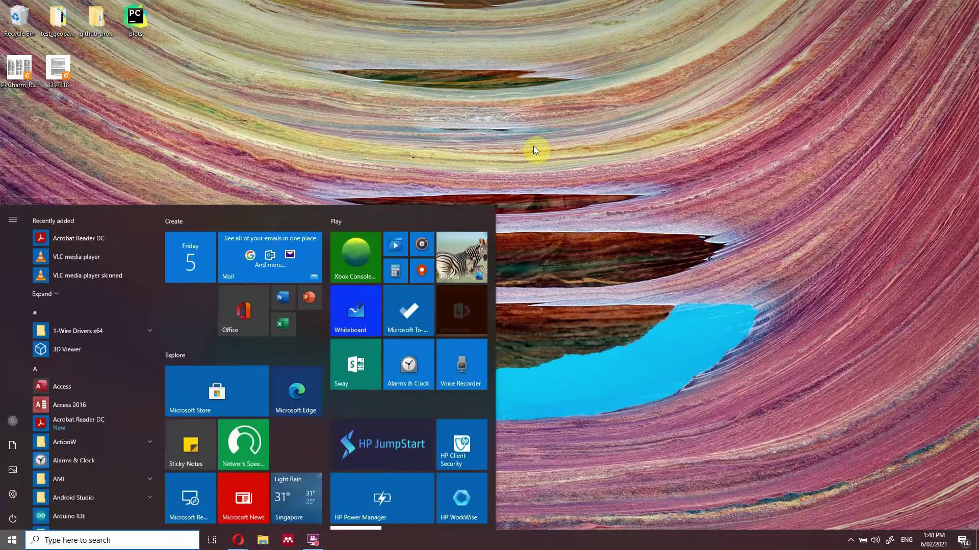
text(ce)
key(BackSpace)
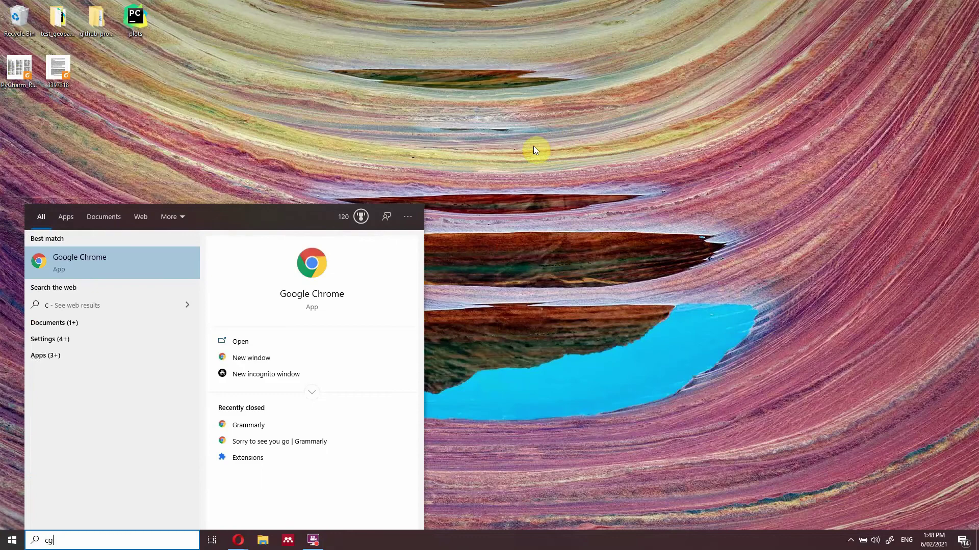
text(h)
key(Return)
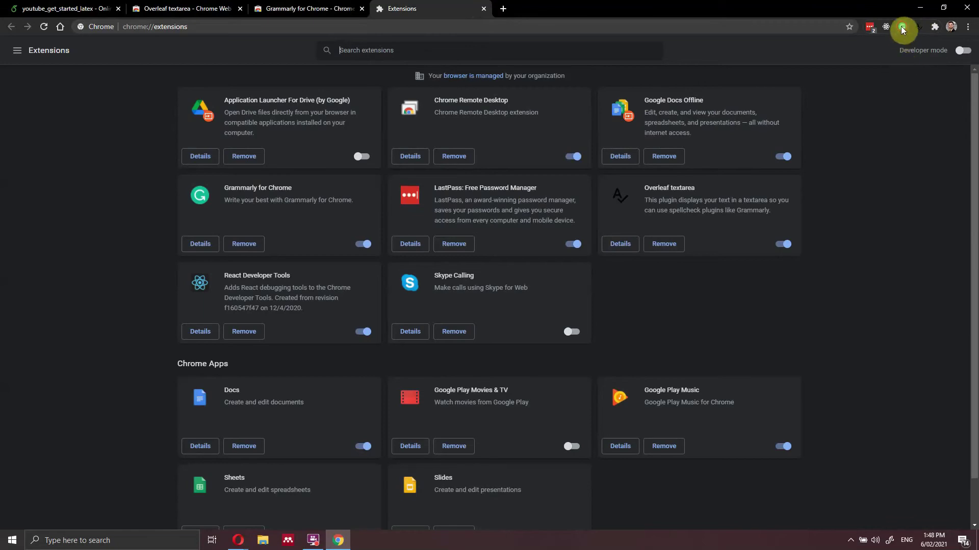
Check the Grammarly toolbar popup, then close it along with the Extensions tab
click(901, 26)
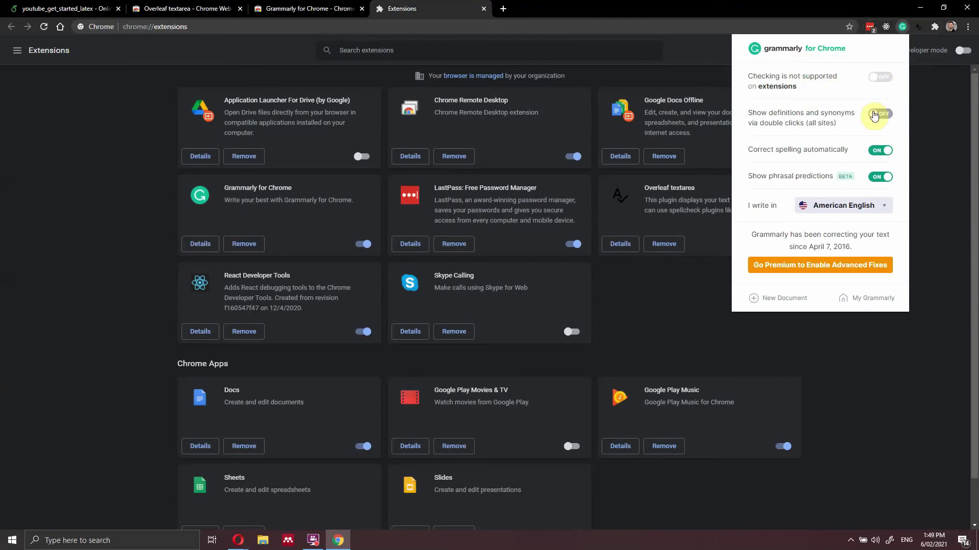
click(482, 9)
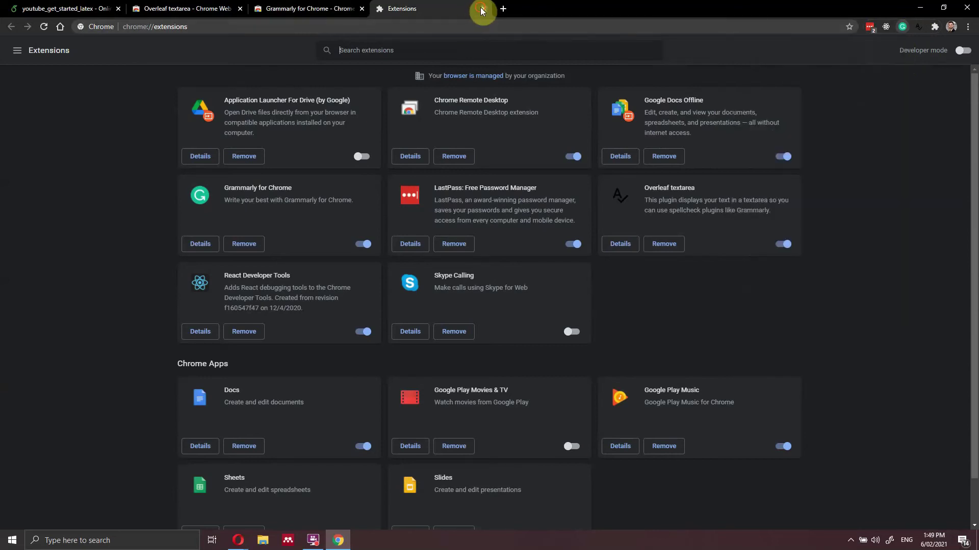
click(479, 10)
In the youtube_get_started_latex project, enable Grammarly's 'Show definitions and synonyms via double clicks'
click(58, 12)
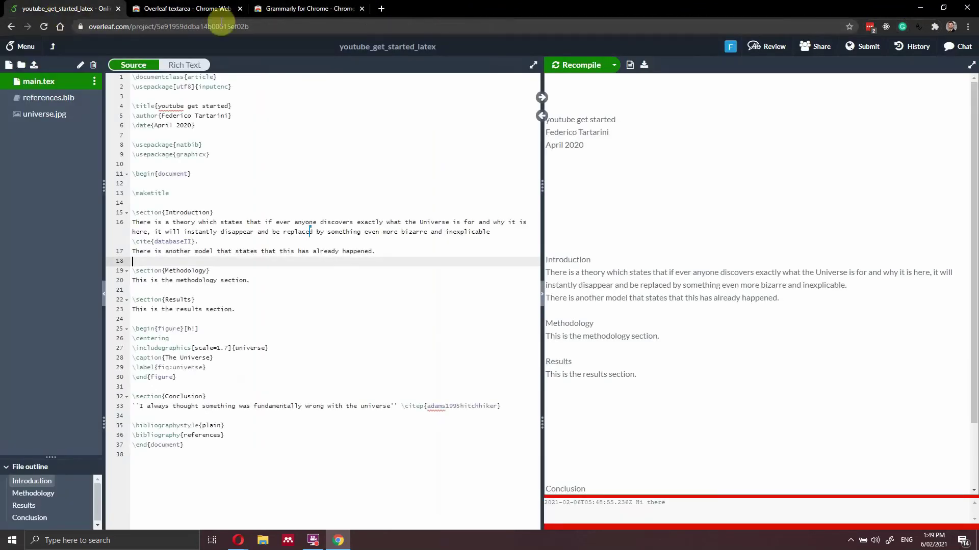
click(902, 26)
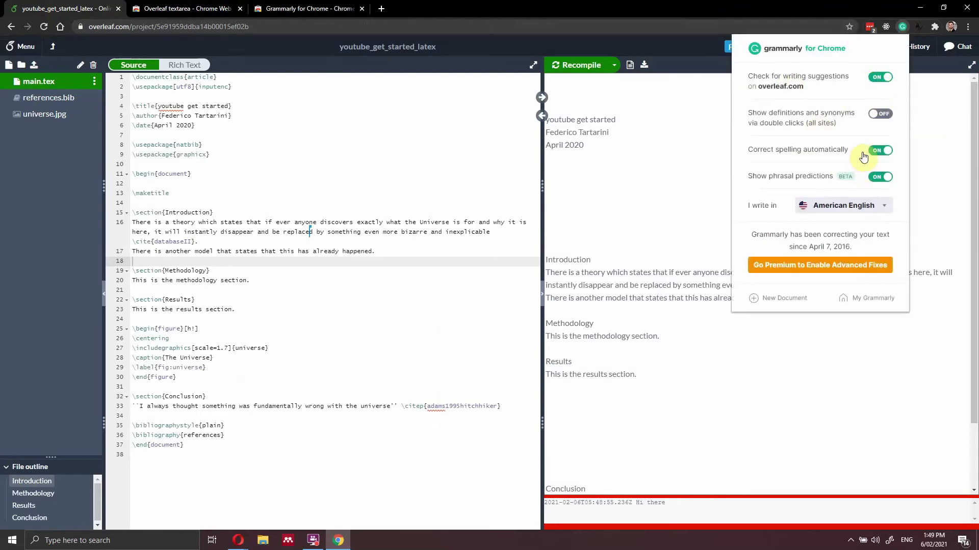
click(873, 119)
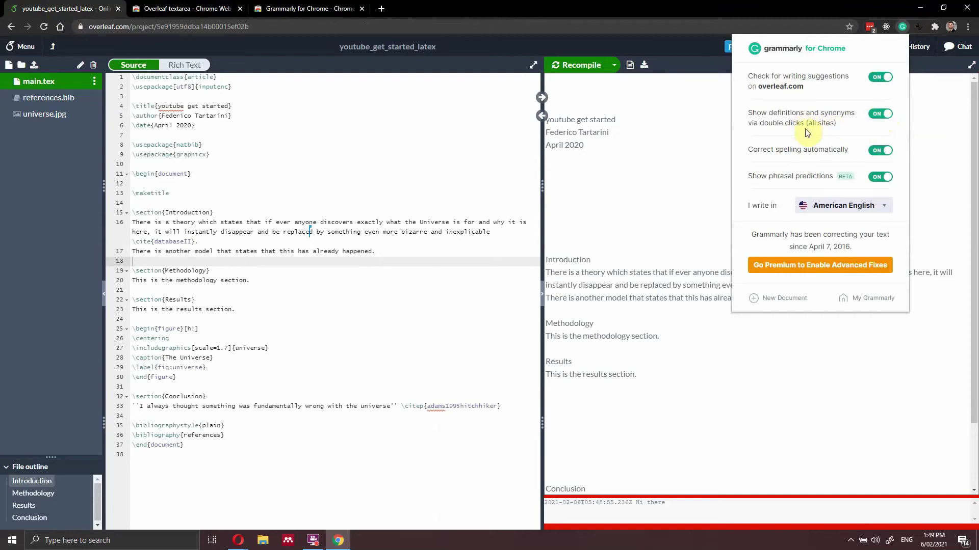
Deactivate Overleaf textarea to restore the PDF preview and widen it by moving the divider
click(676, 157)
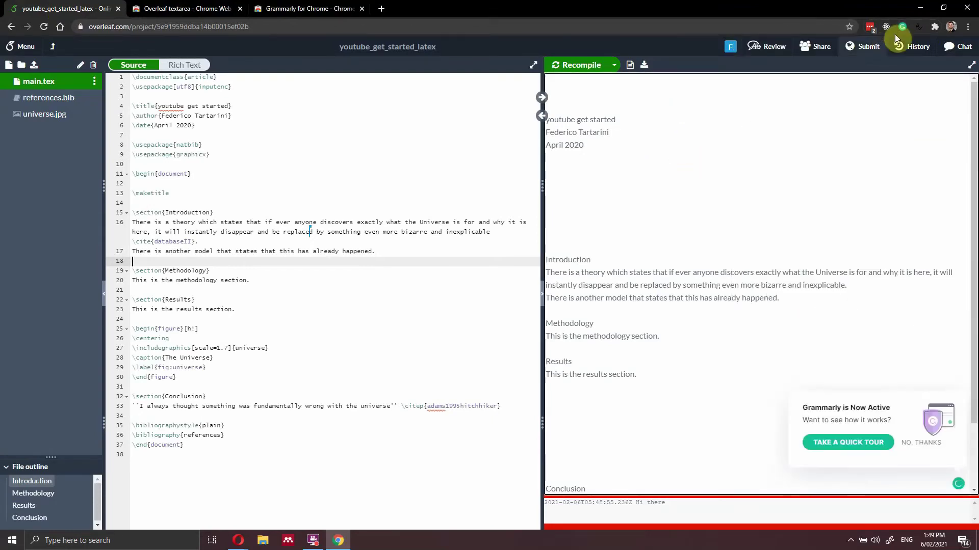
click(919, 28)
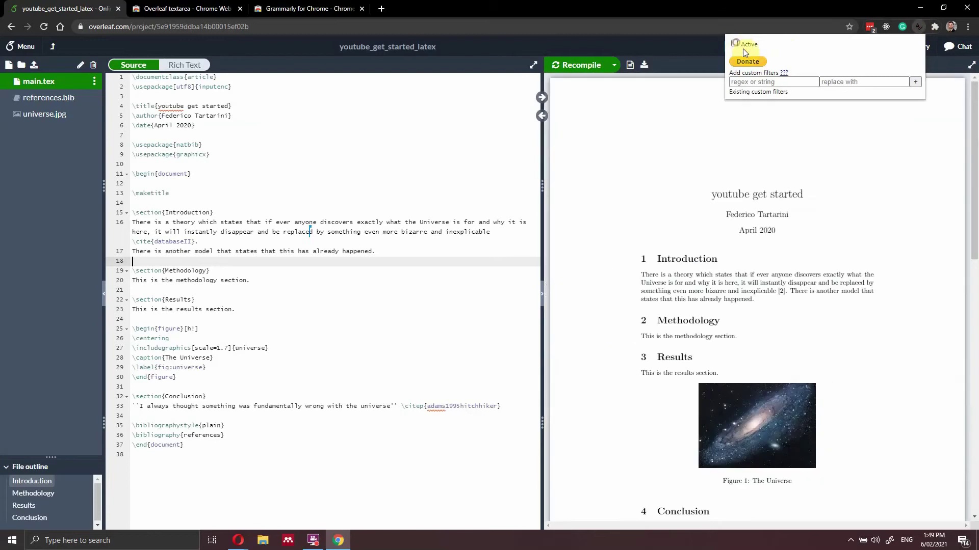
click(790, 168)
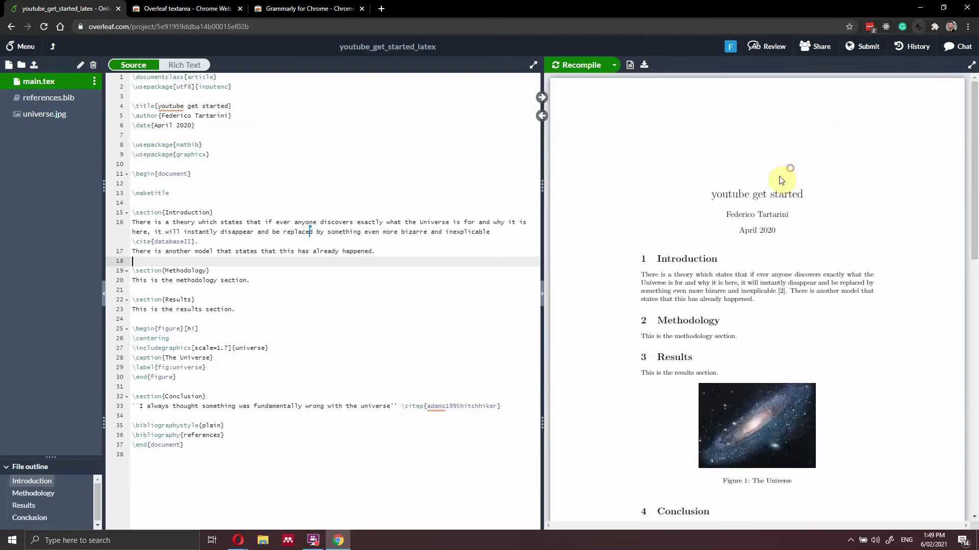
drag(543, 233, 507, 234)
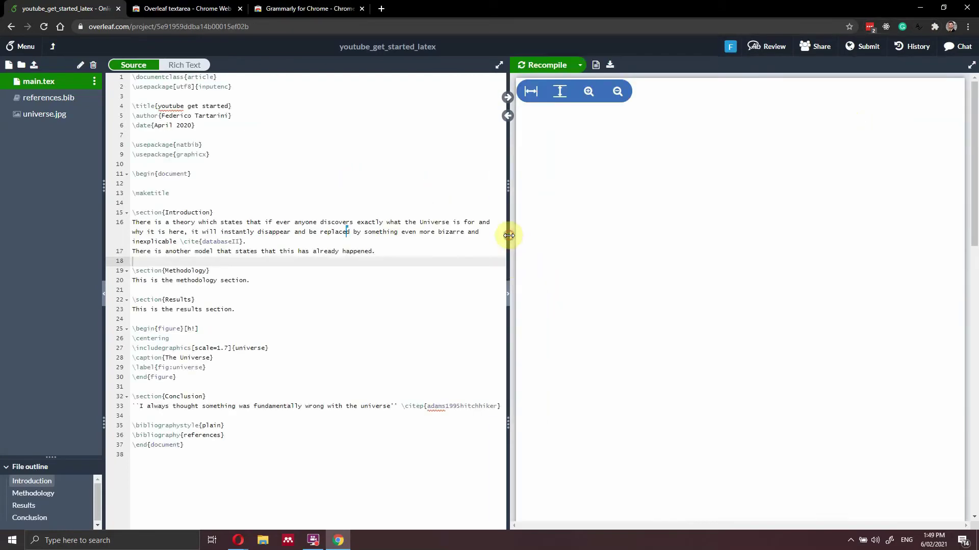
Add two blank lines after line 17, pushing \section{Methodology} to line 21
click(286, 252)
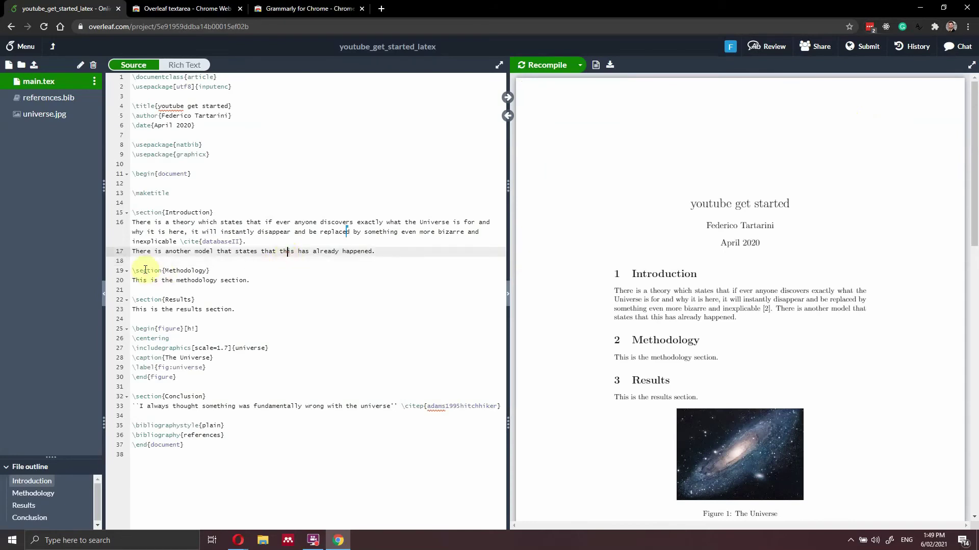
drag(134, 251, 402, 250)
click(401, 253)
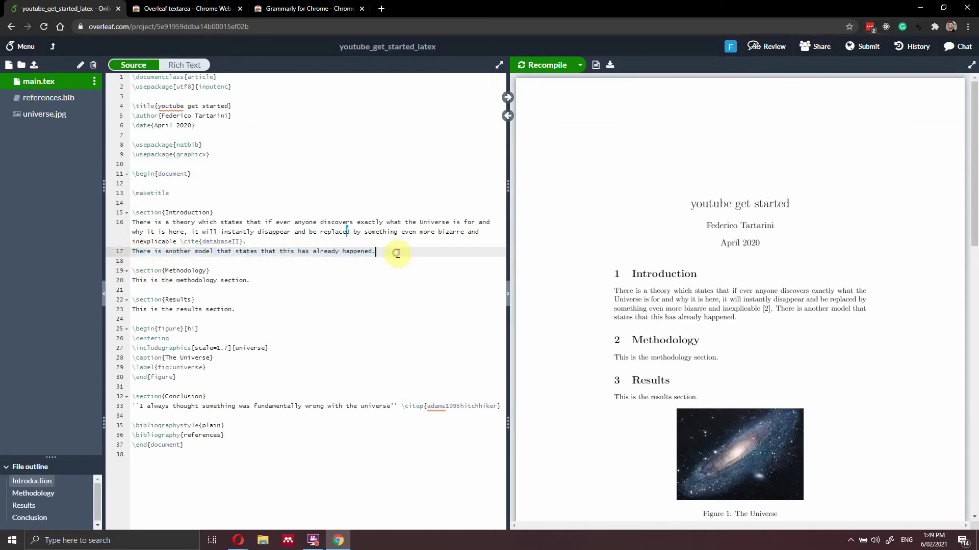
key(Return)
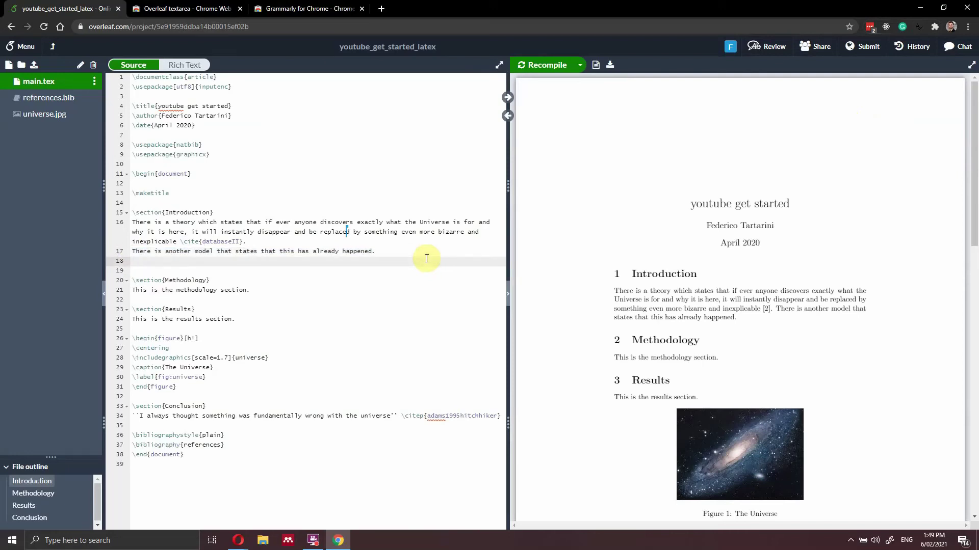
key(Return)
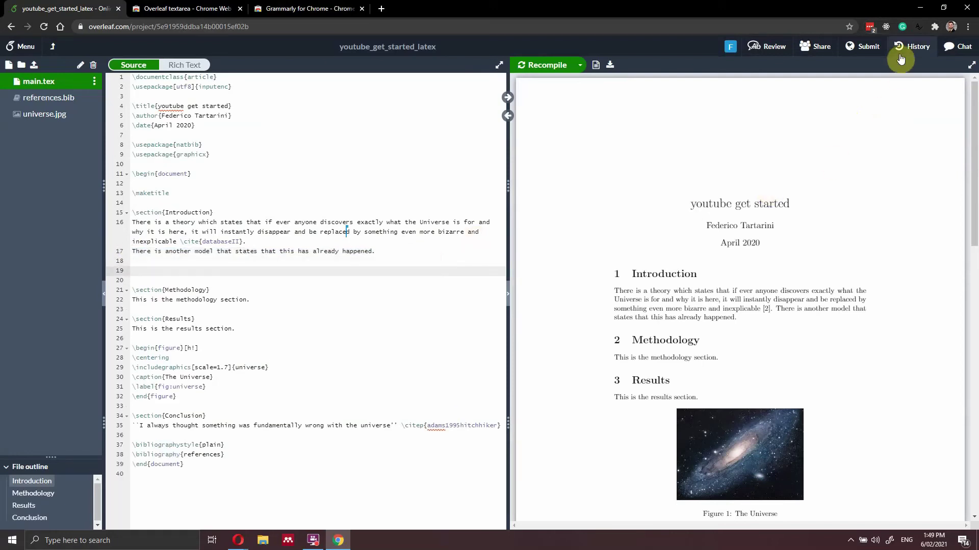
Reactivate the Overleaf textarea extension from its settings popup
click(918, 27)
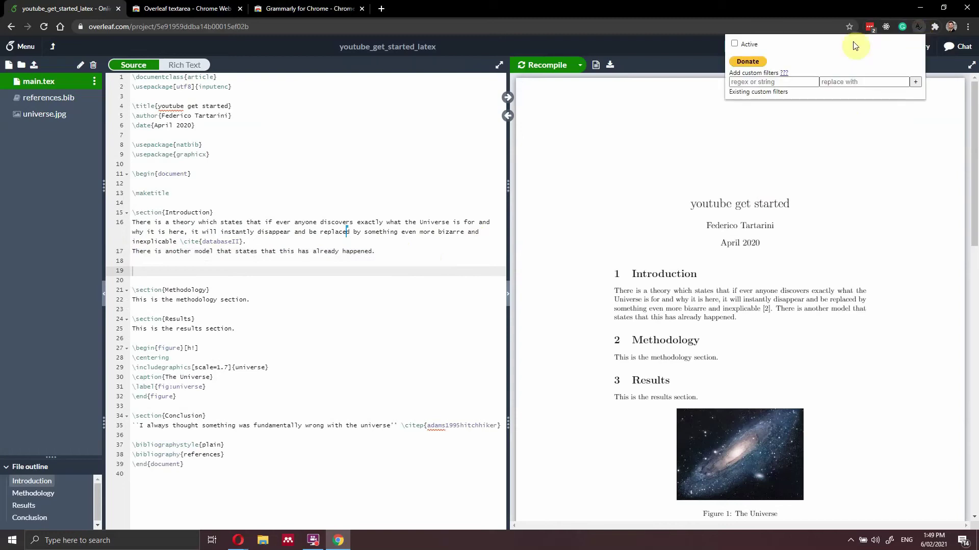
click(734, 44)
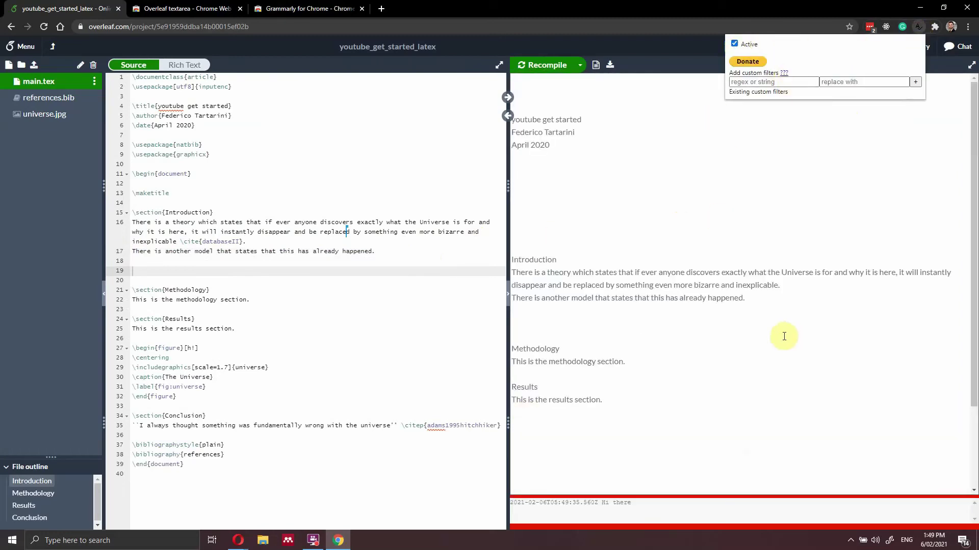
click(713, 305)
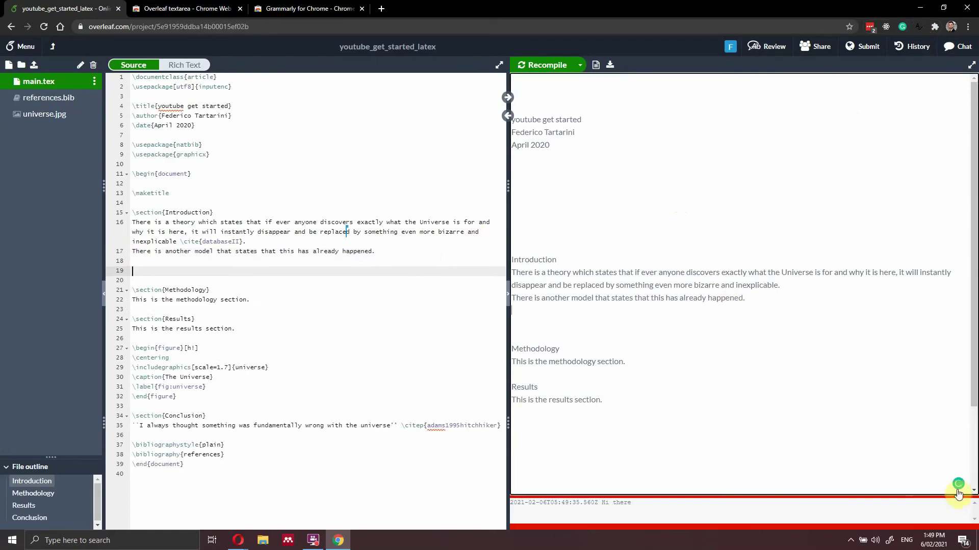
Complete line 18 with 'that this has already happended.'
mouse_move(959, 491)
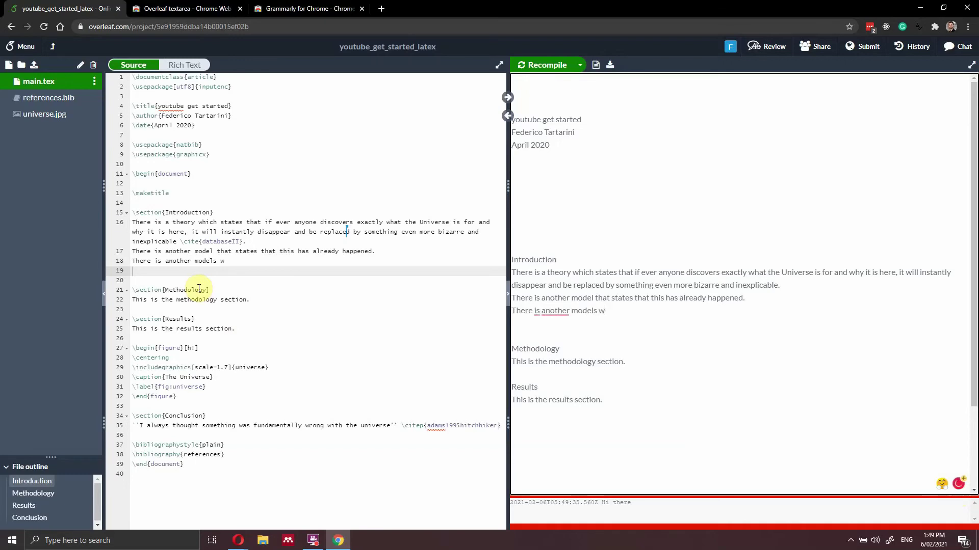
text(that this has )
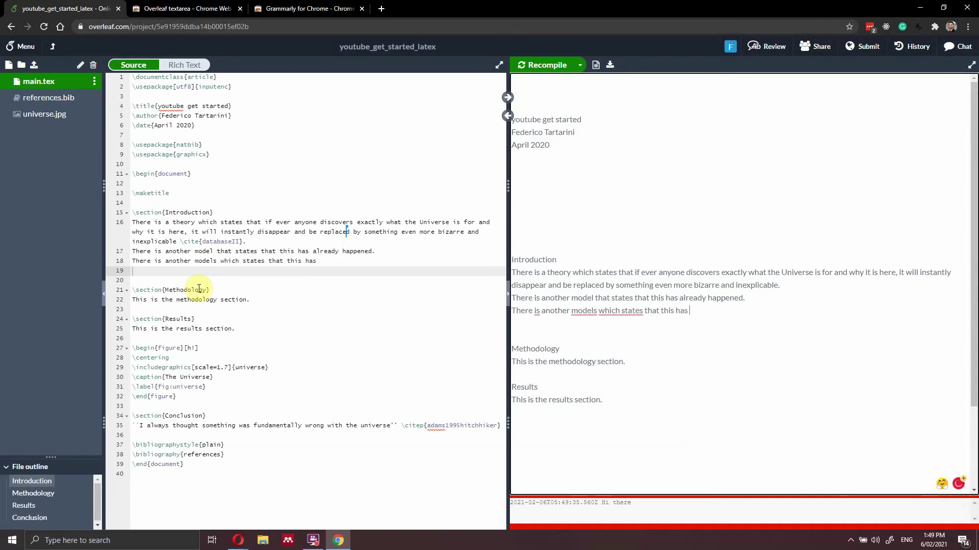
text(already happende)
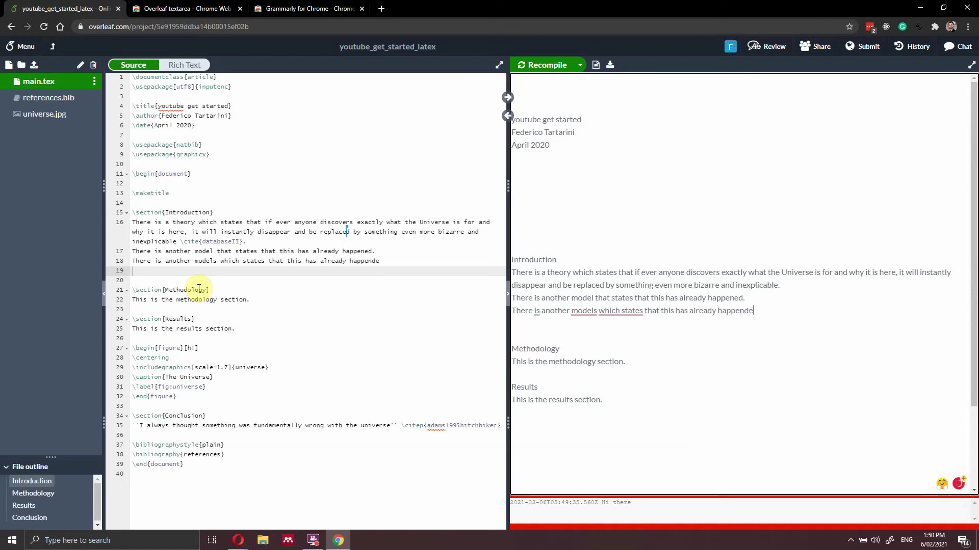
text(d)
text(/)
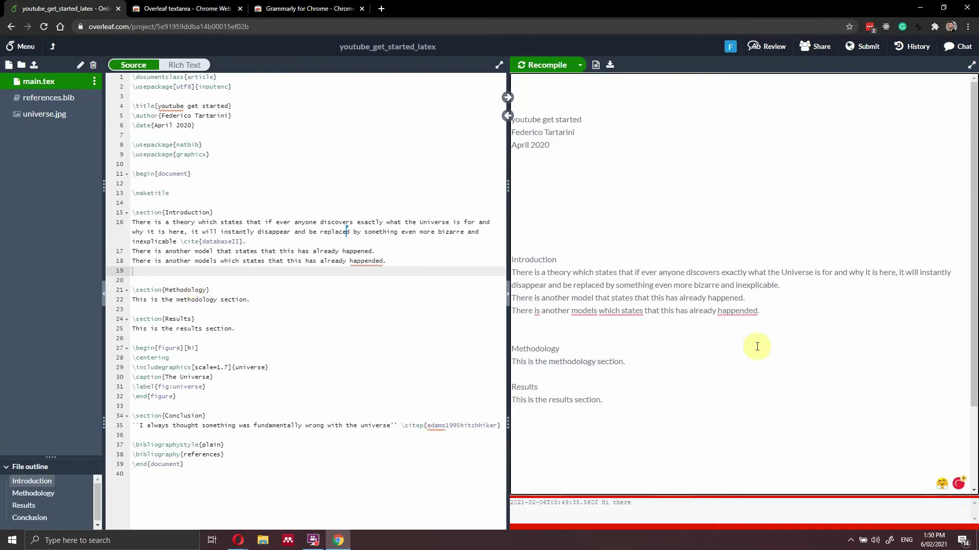
mouse_move(753, 310)
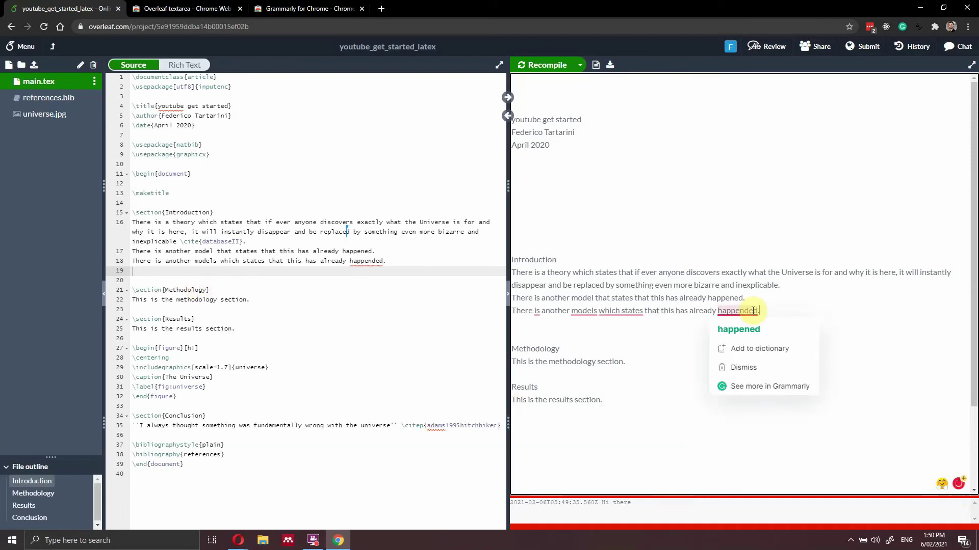
Accept Grammarly's line 18 suggestions: 'happened', 'model' and 'that states'
click(729, 331)
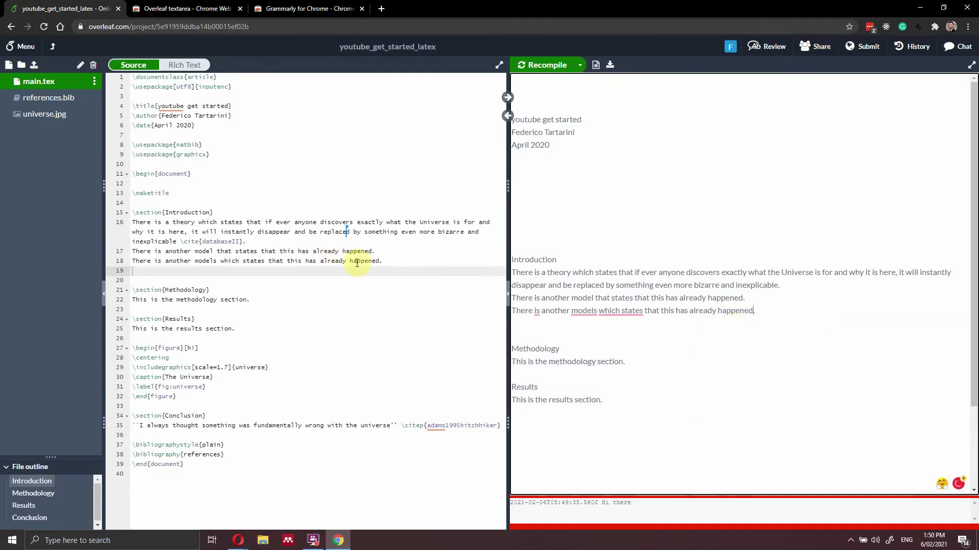
drag(352, 262, 383, 262)
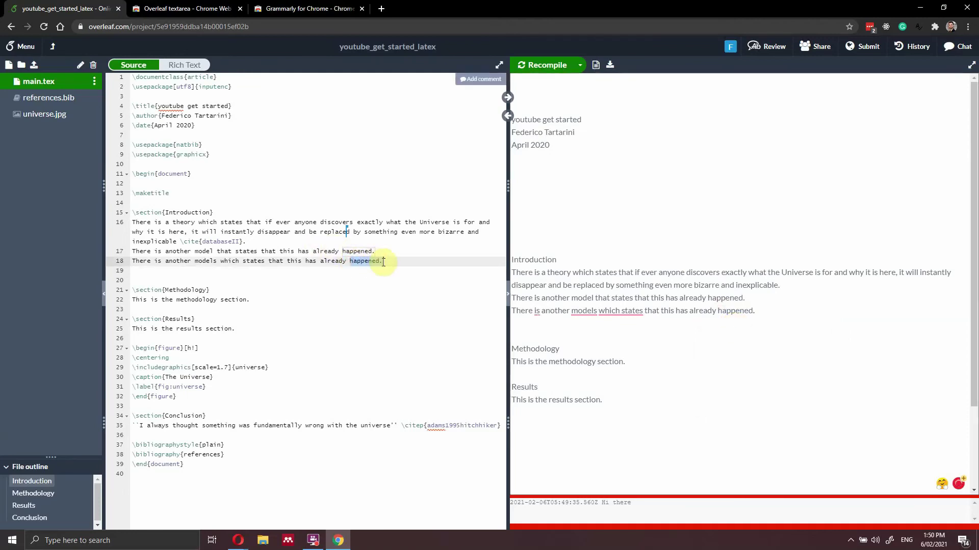
drag(164, 261, 256, 264)
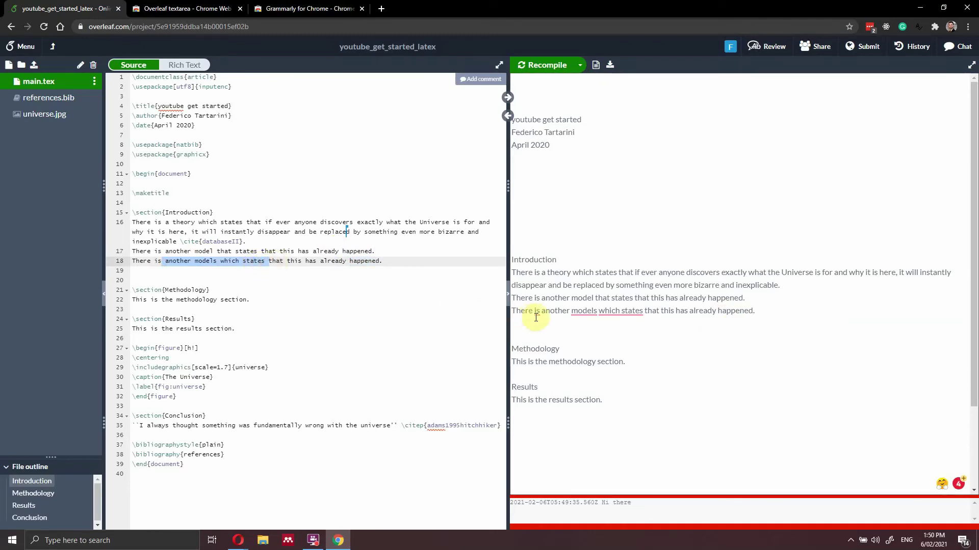
mouse_move(581, 311)
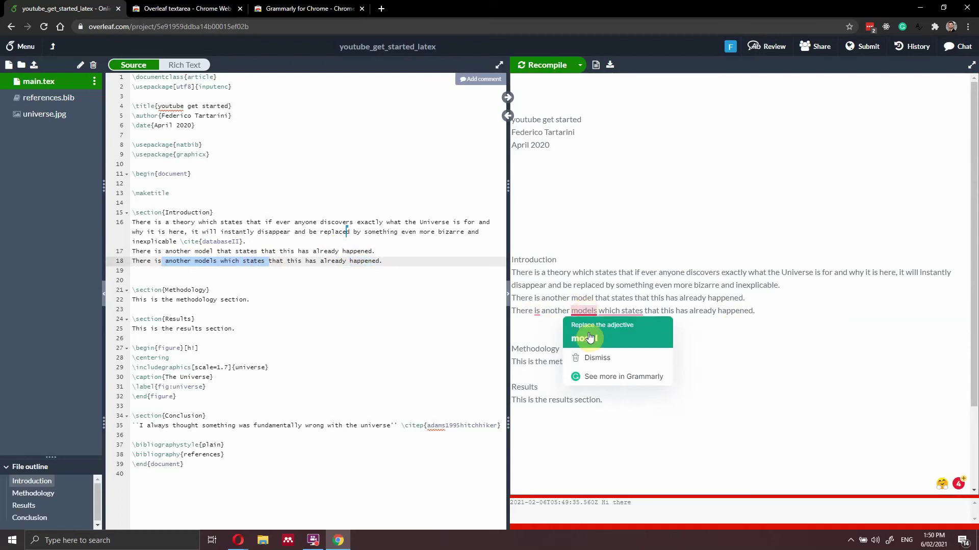
click(588, 338)
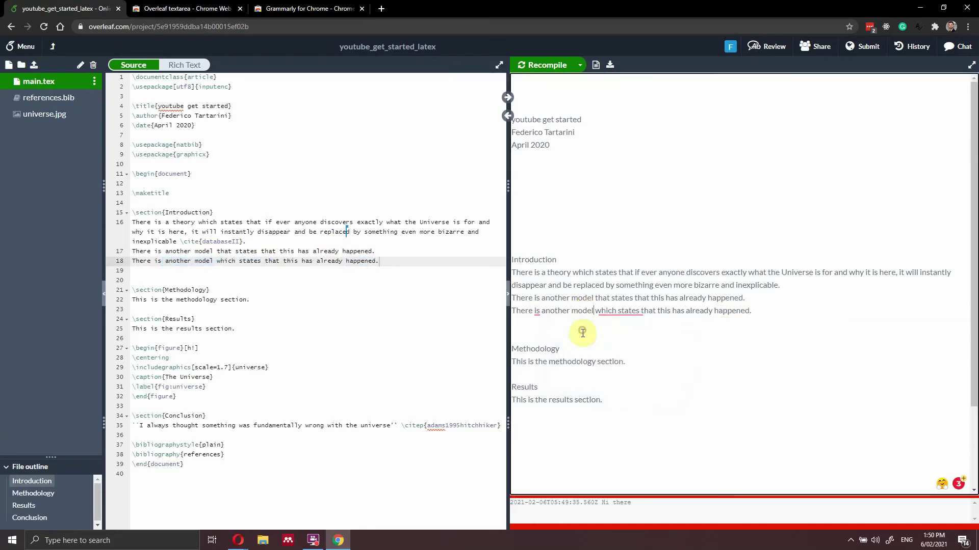
mouse_move(612, 311)
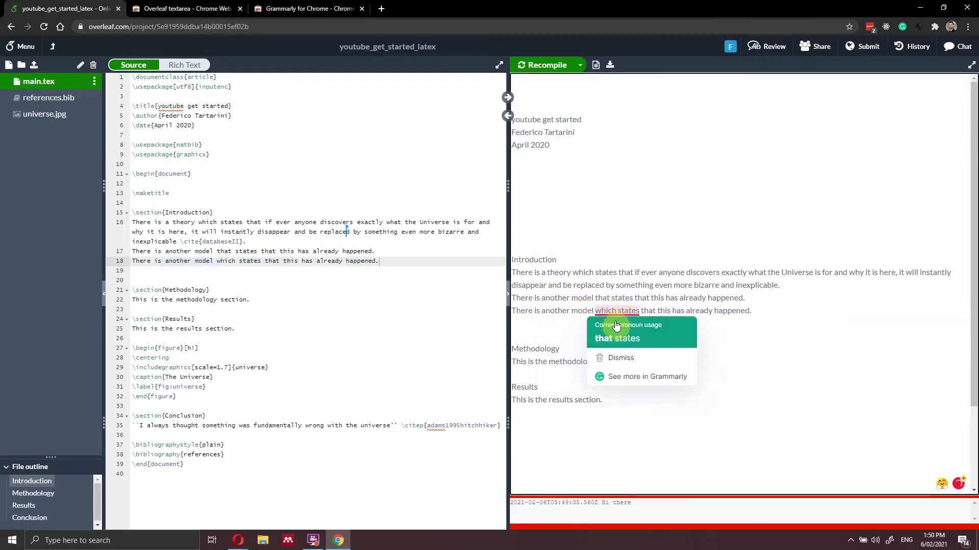
click(615, 335)
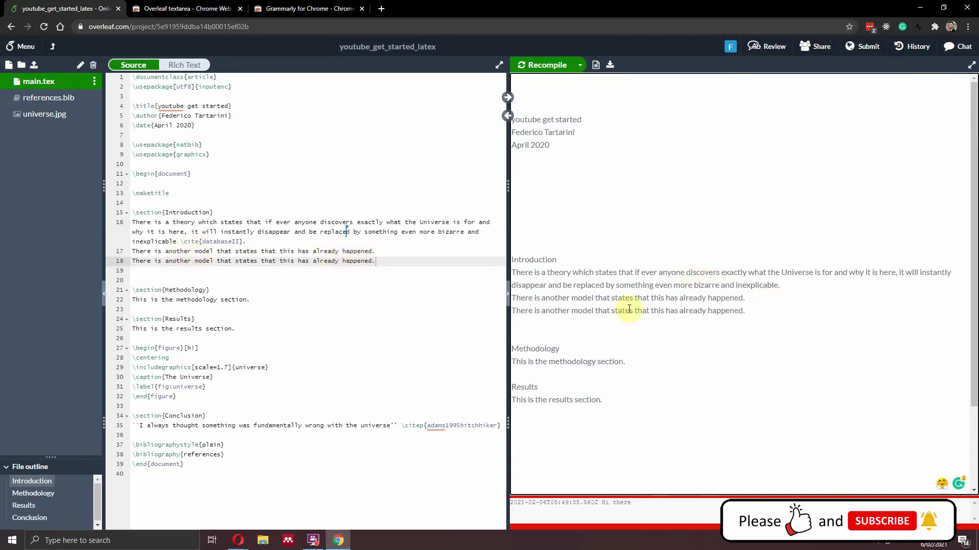
Turn off the textarea extension and recompile the PDF
click(916, 29)
click(734, 45)
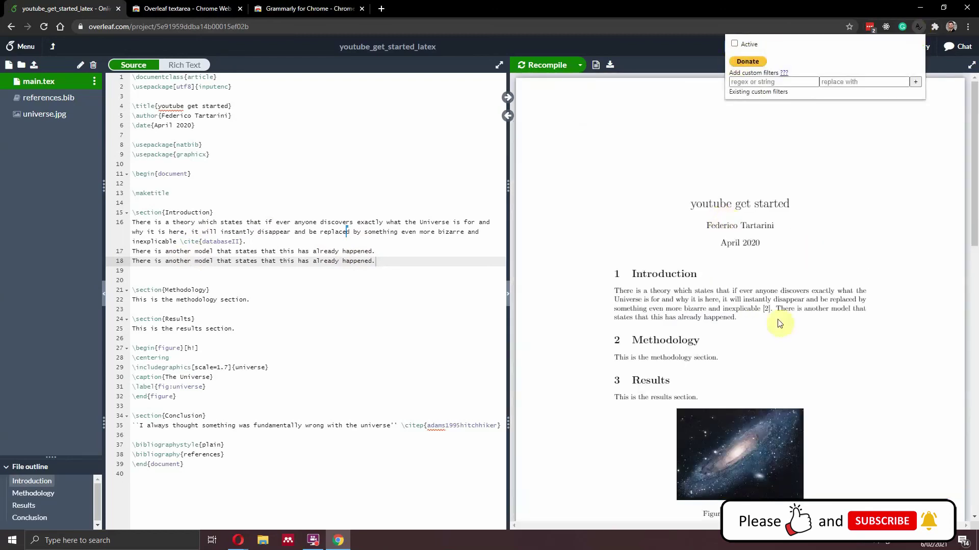
click(539, 67)
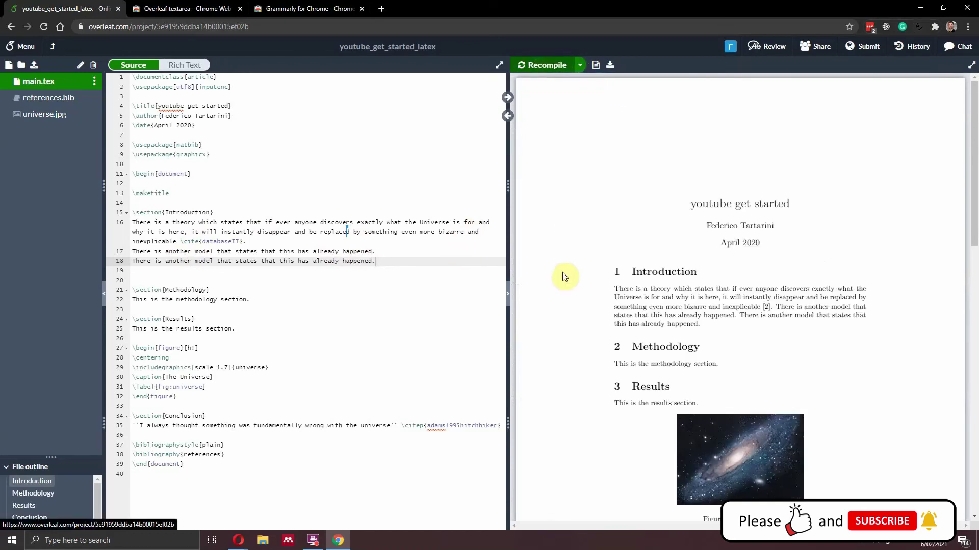
Duplicate line 18 as line 19, change 'that' to 'which', and recompile
key(shift+Up)
key(shift+Home)
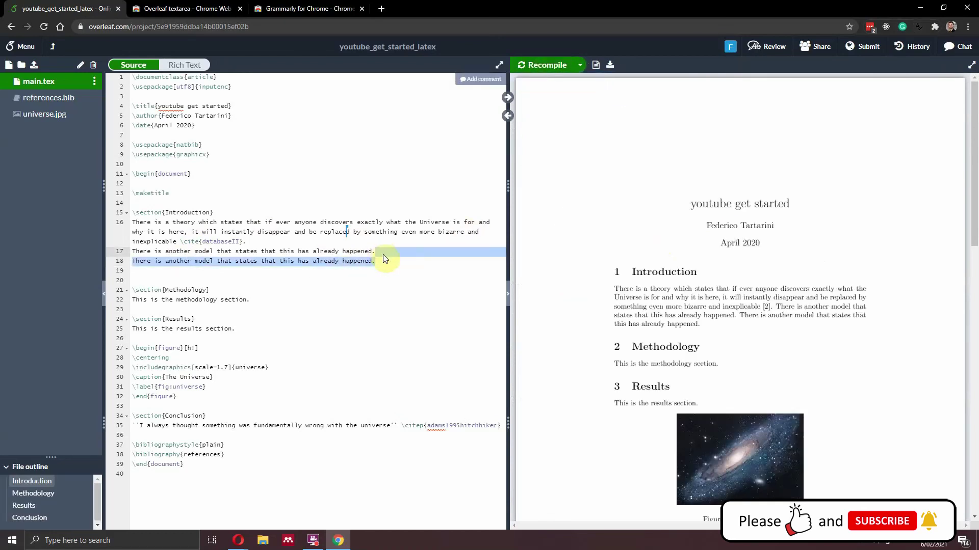
click(387, 261)
text(There is another model that states that this has already happened.)
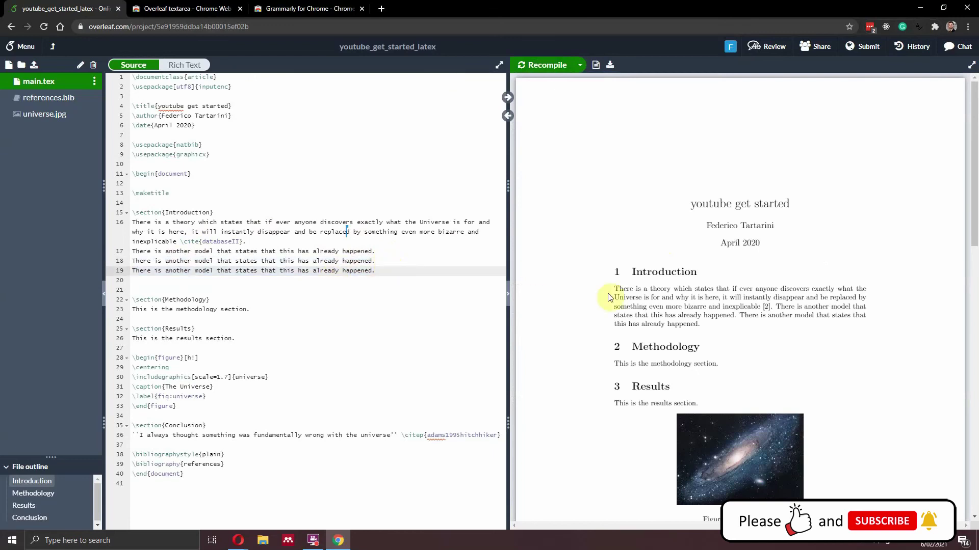
double_click(223, 270)
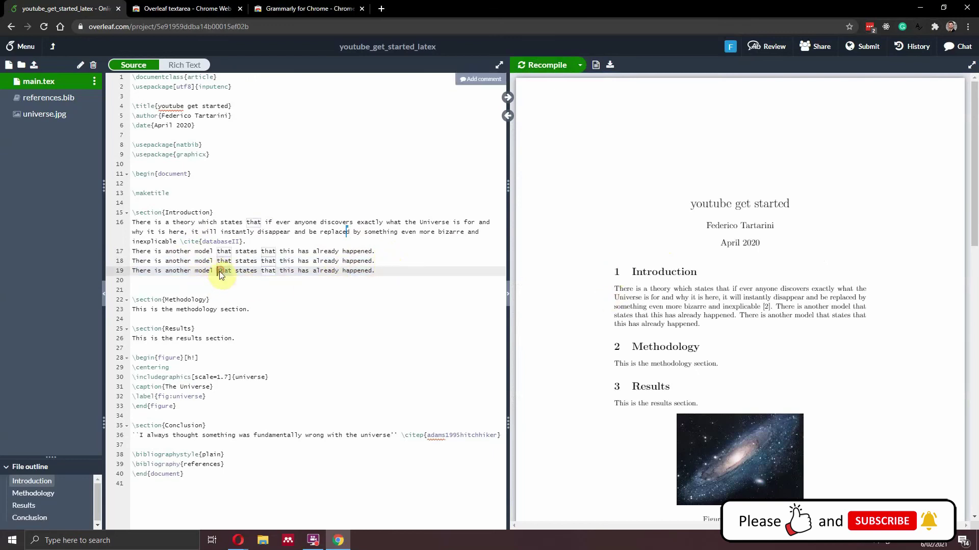
text(which)
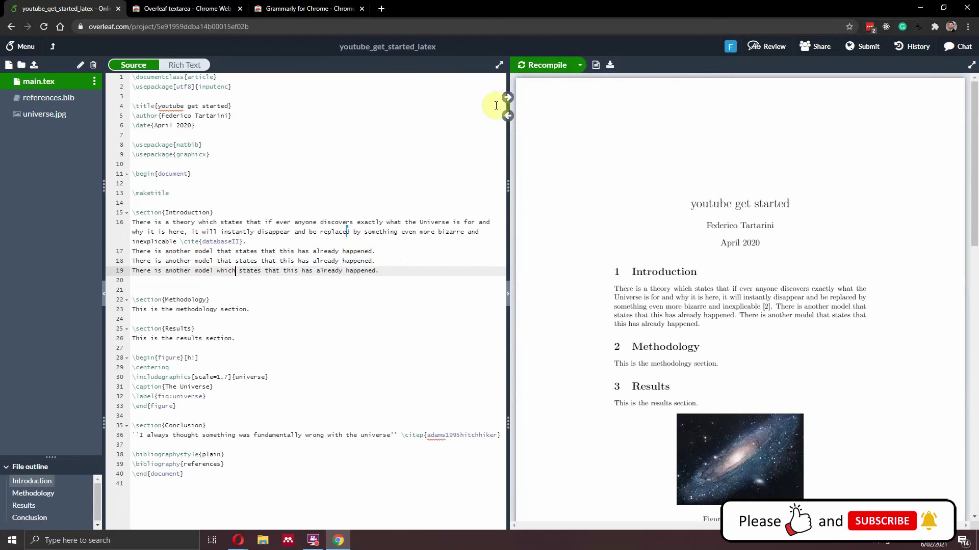
click(543, 70)
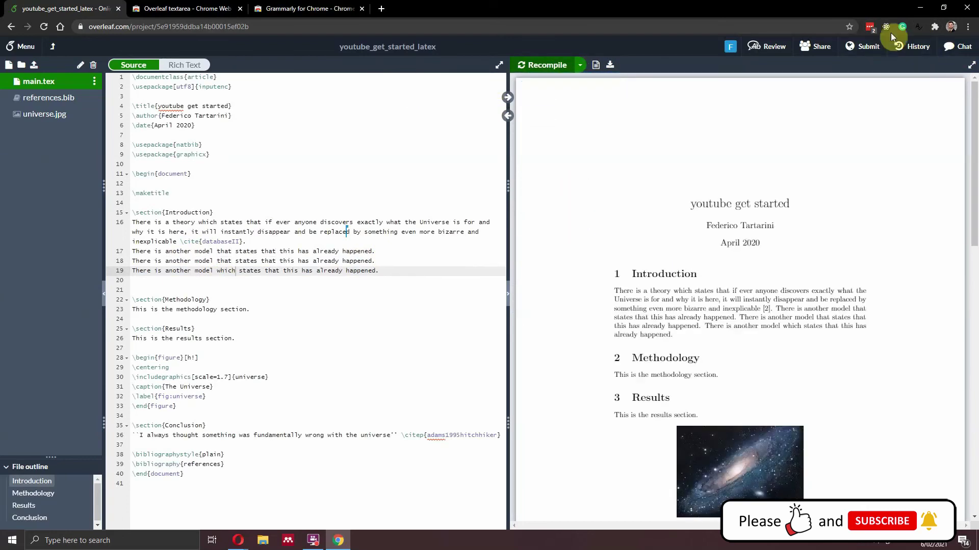
Re-enable the textarea extension and accept Grammarly's 'that states' fix on line 19
click(917, 28)
click(739, 44)
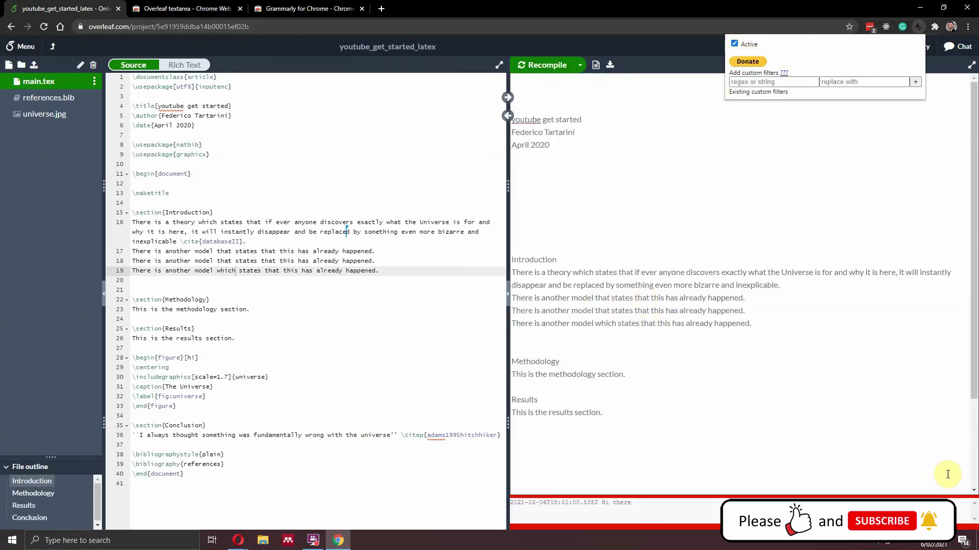
click(880, 380)
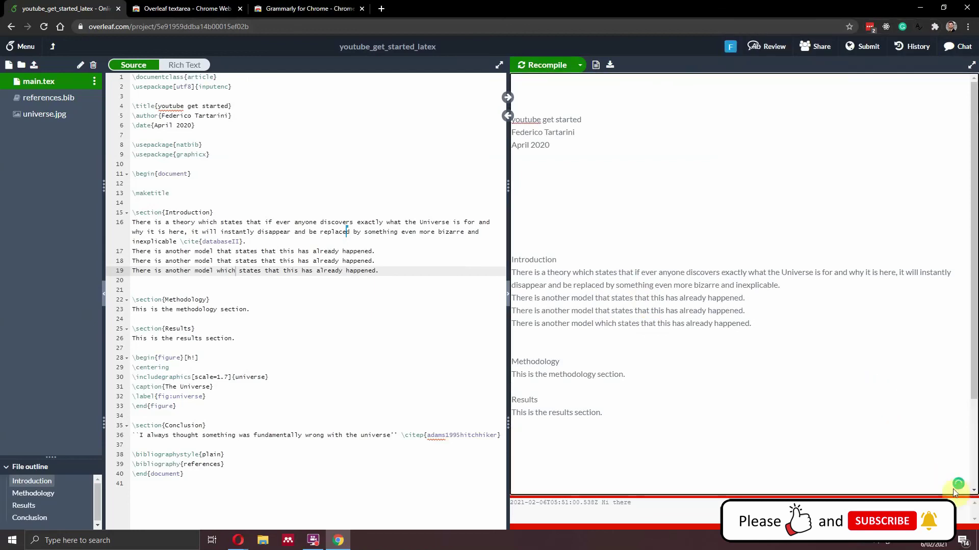
mouse_move(618, 325)
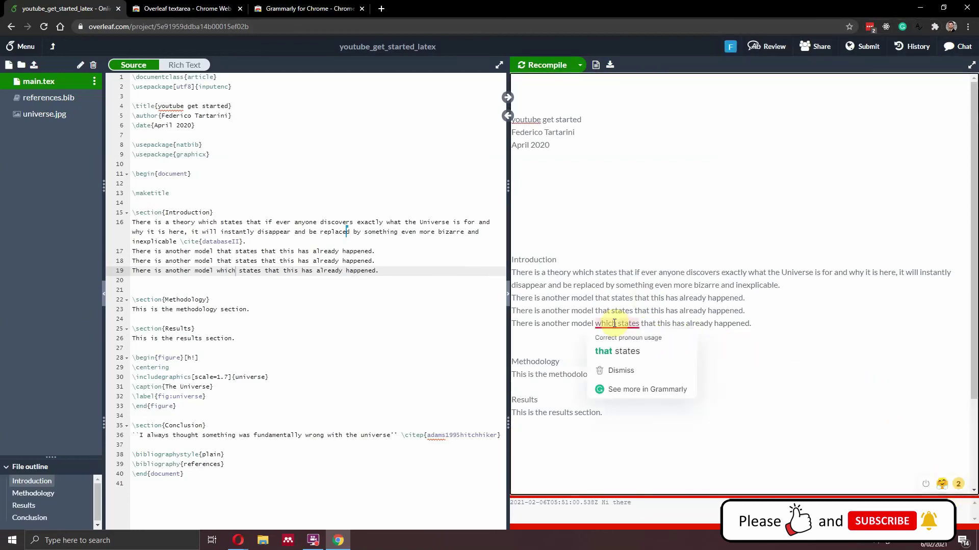
click(623, 355)
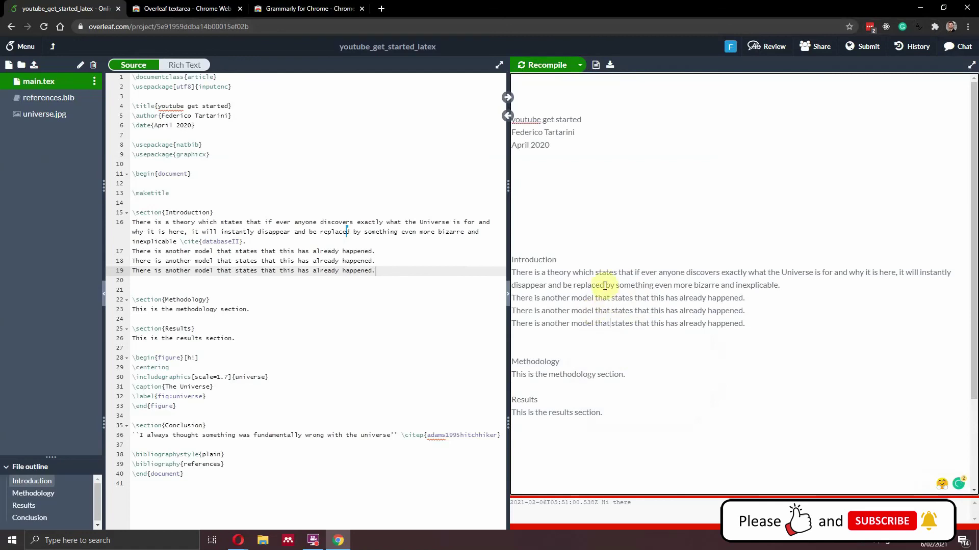